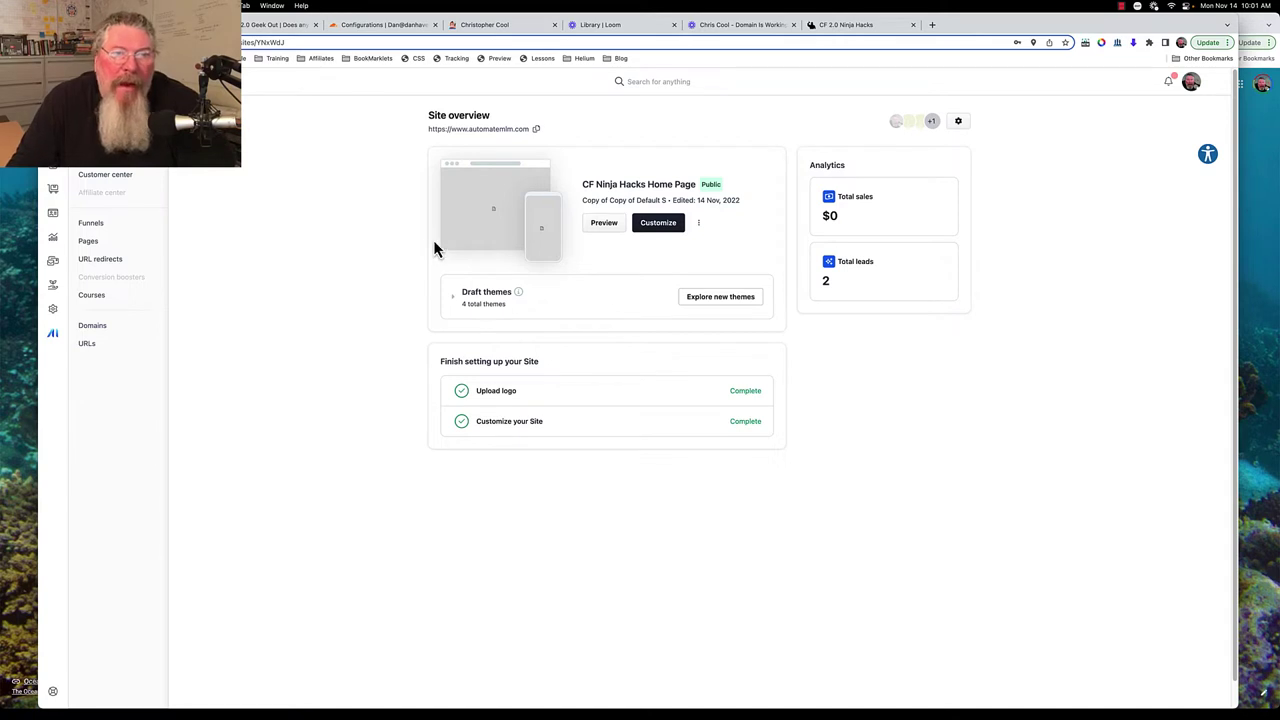
Step: Open the site's theme in the editor and load its 'Page not found' page
click(666, 232)
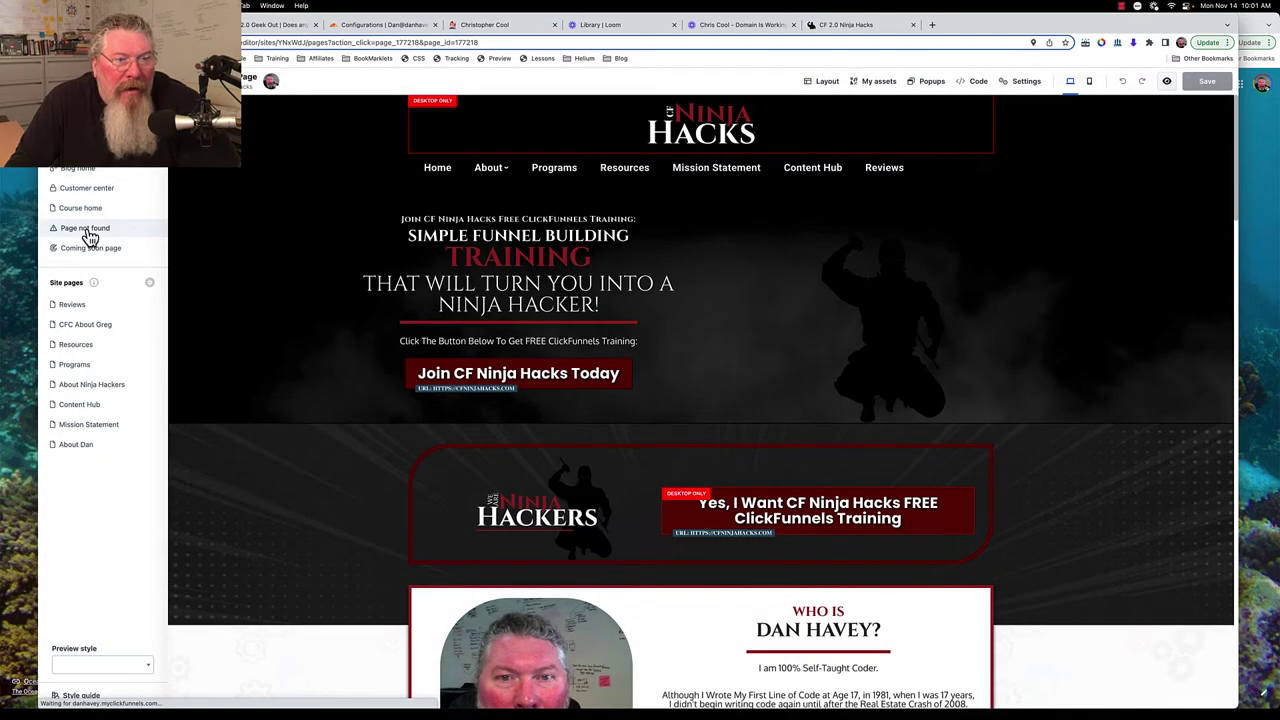
click(90, 237)
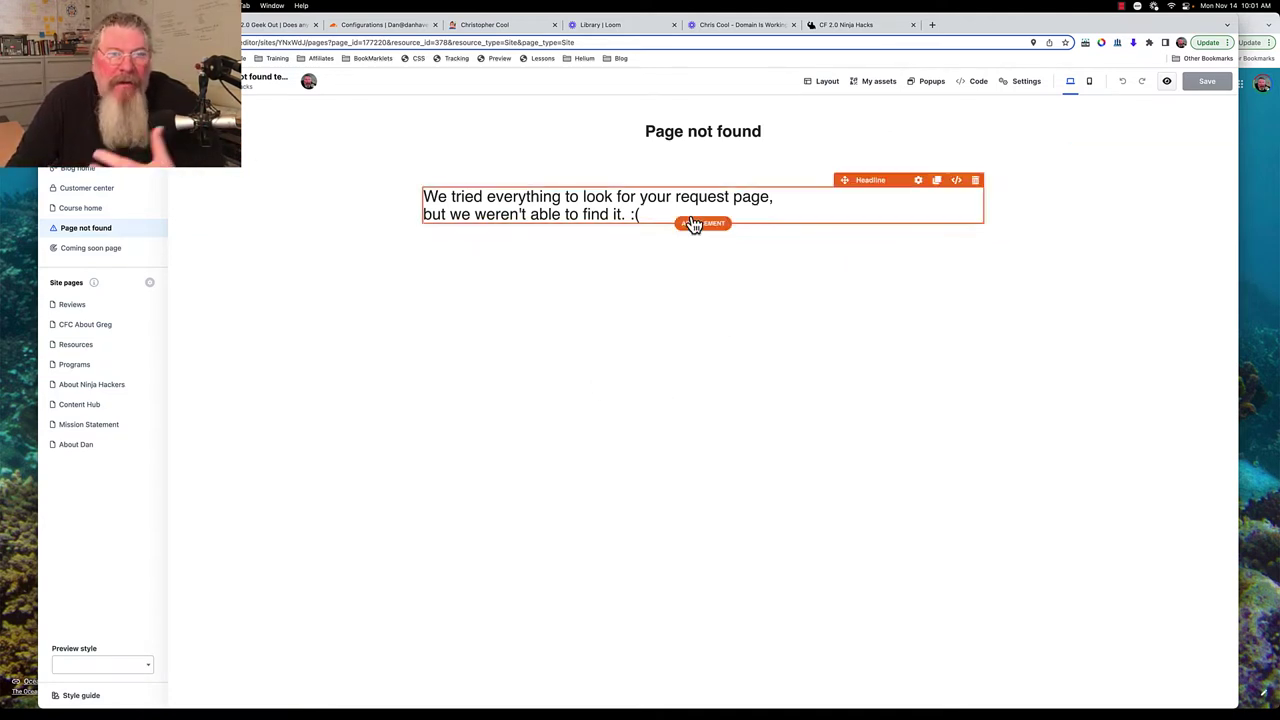
mouse_move(703, 131)
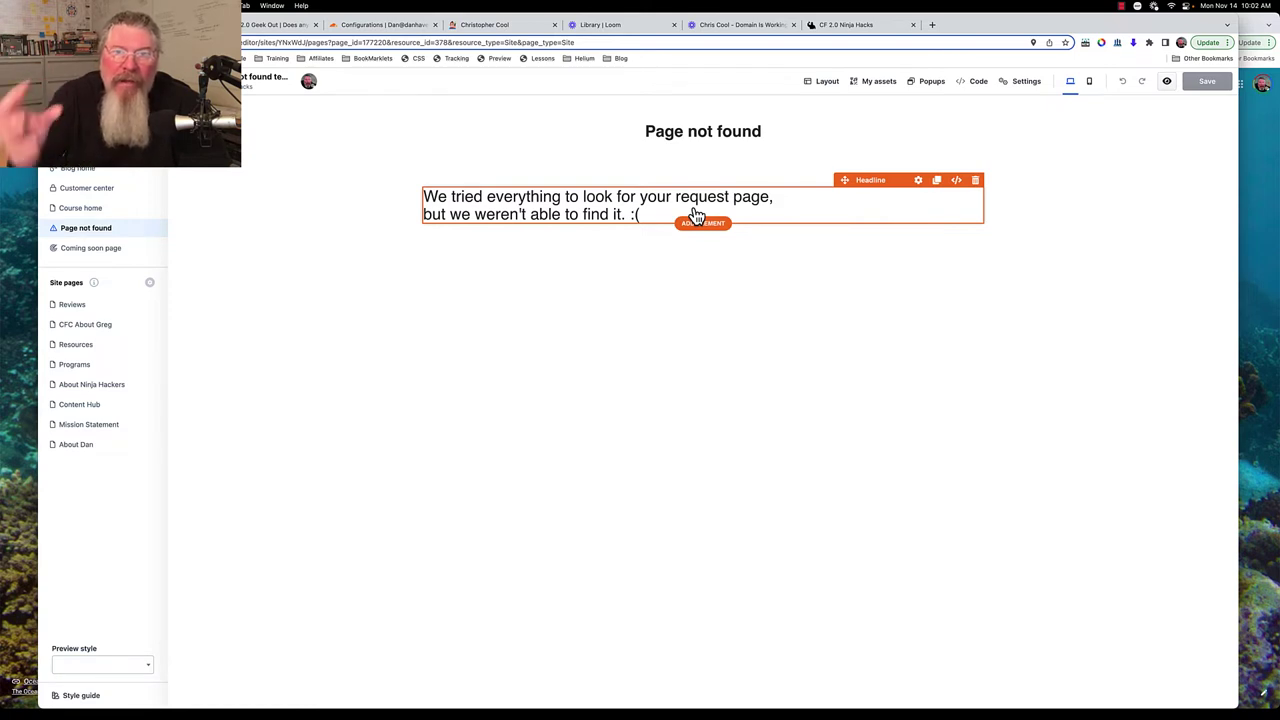
Step: Bring up the Add Element panel and browse the list of available elements
click(704, 141)
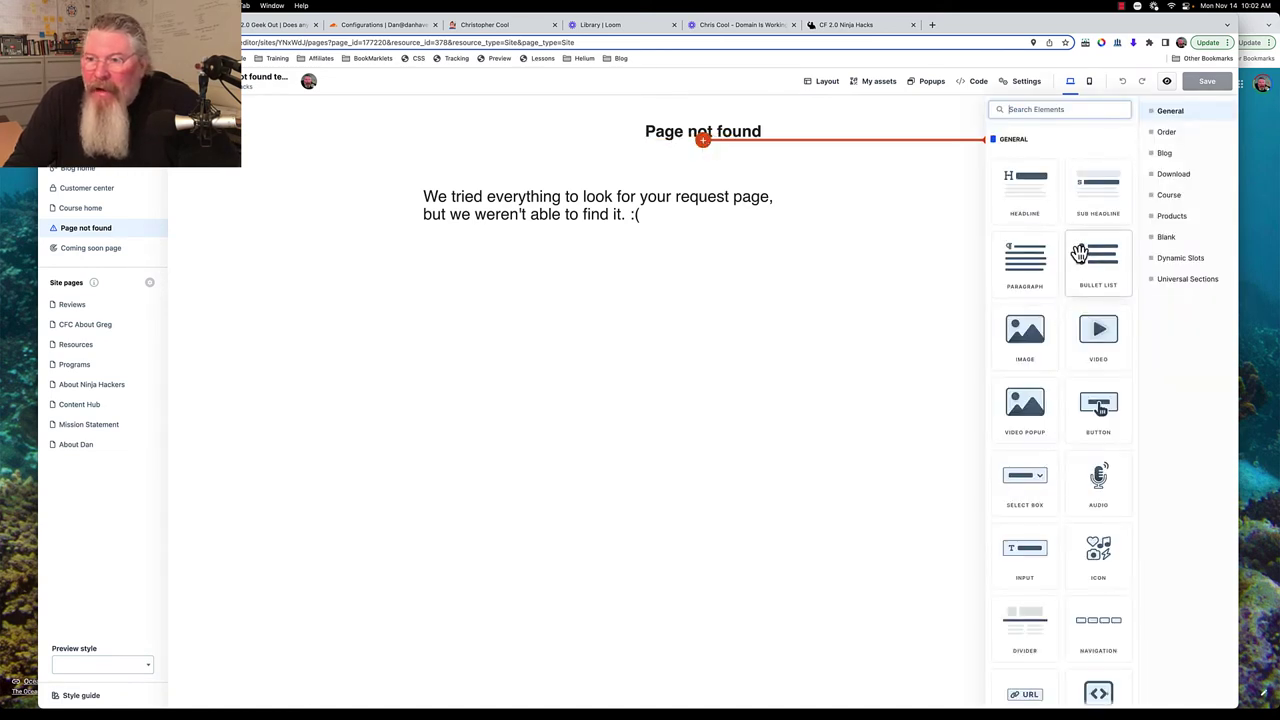
scroll(1060, 314, down, 5)
scroll(1060, 314, down, 5)
scroll(1075, 312, down, 2)
scroll(1096, 302, down, 3)
scroll(1096, 302, down, 3)
scroll(1096, 302, down, 3)
scroll(1096, 302, down, 3)
scroll(1096, 302, down, 2)
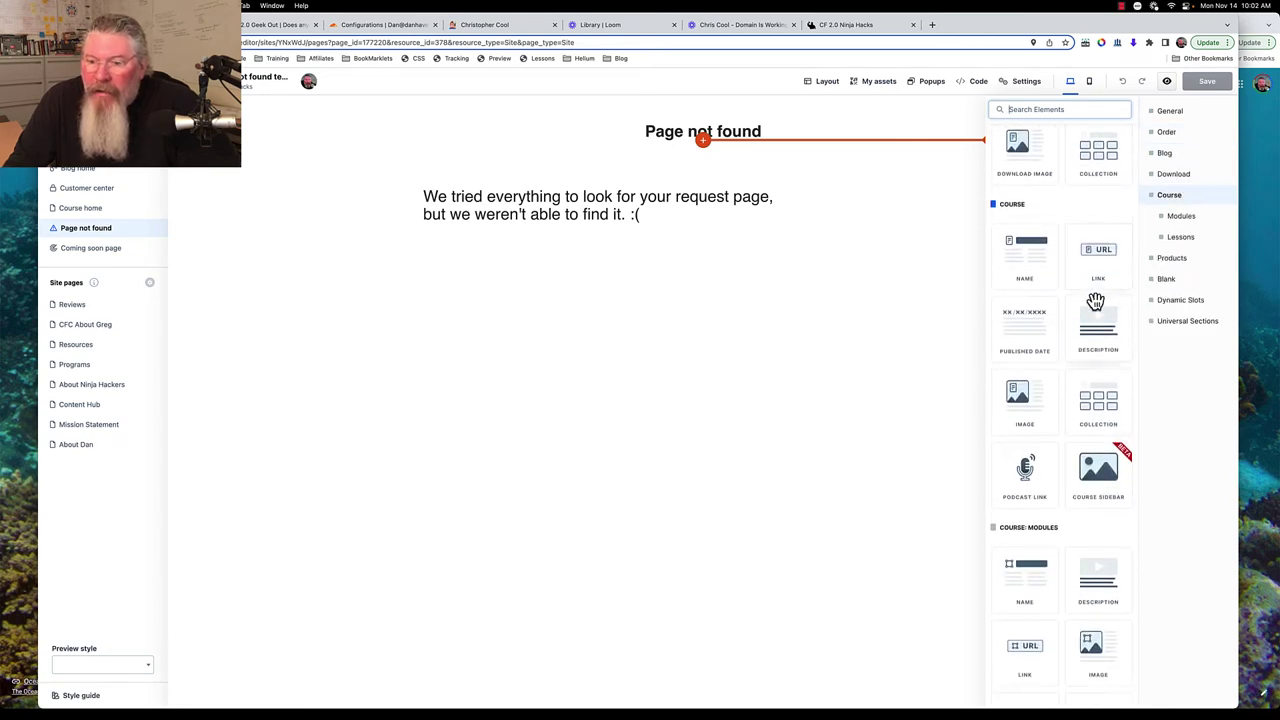
scroll(1096, 300, up, 8)
scroll(1090, 210, up, 5)
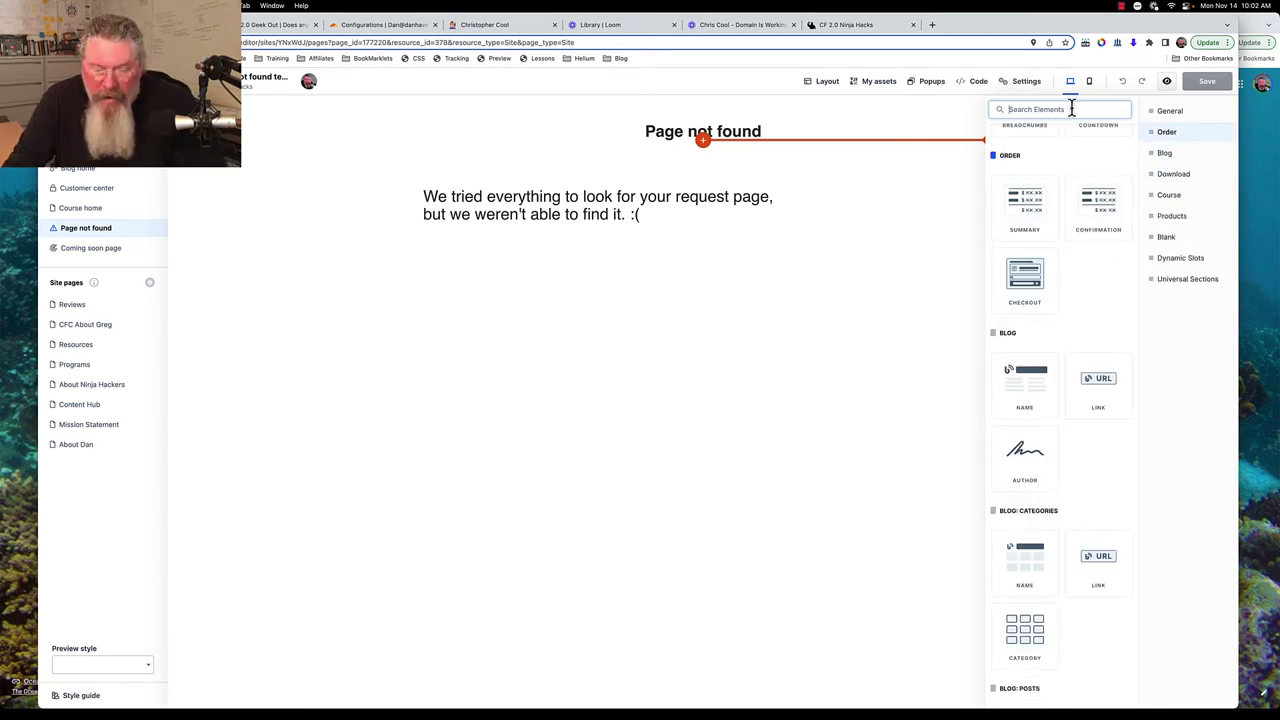
Step: Search elements for 'time' and drop the Countdown element under the 'Page not found' heading
click(1071, 108)
text(time)
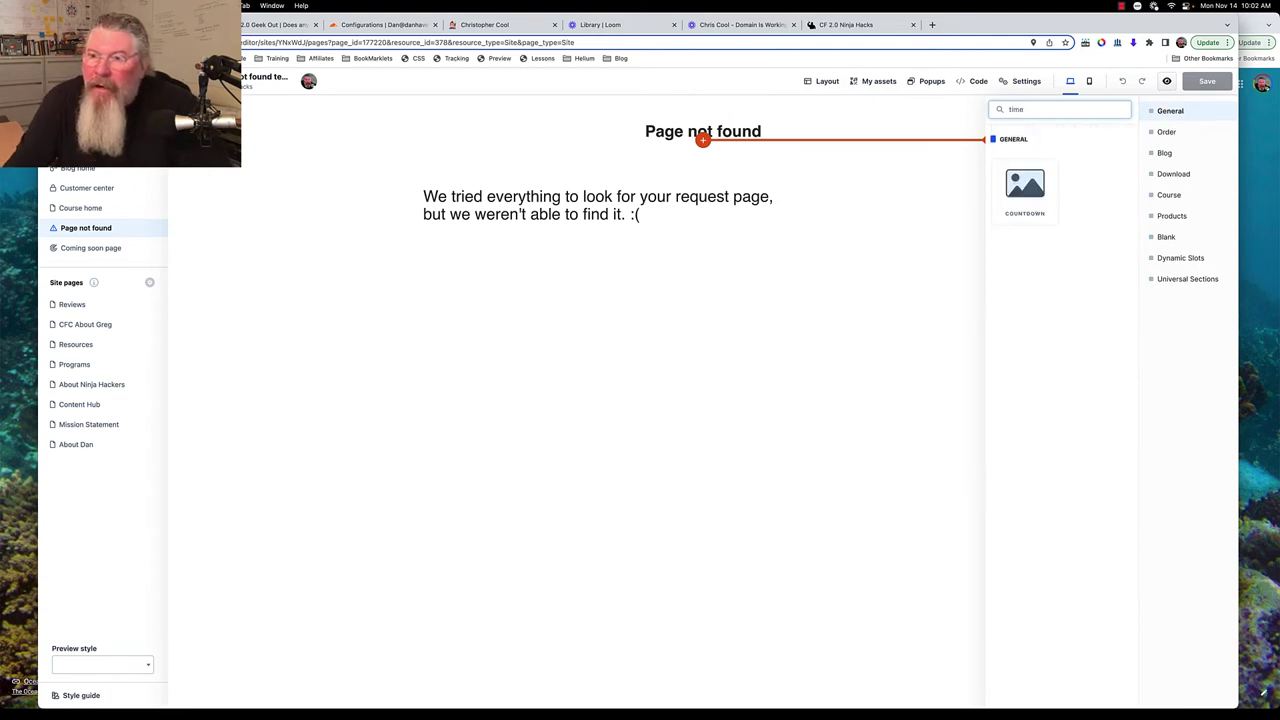
click(1025, 188)
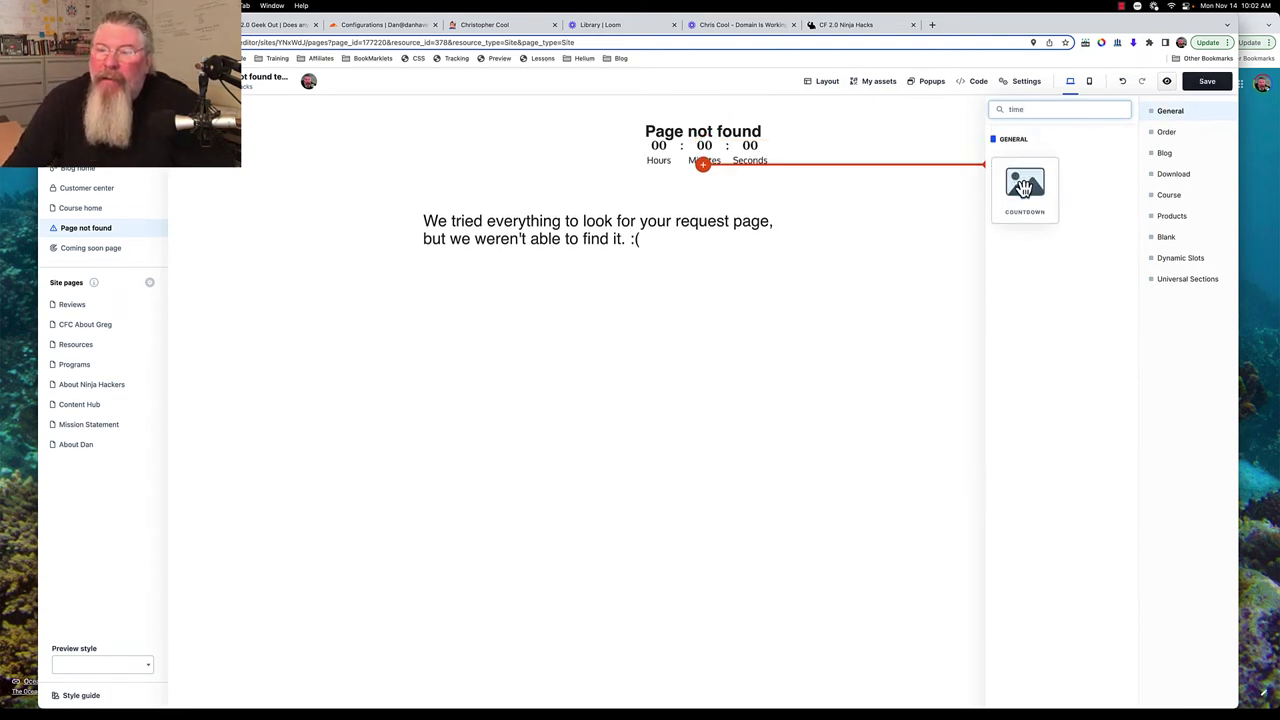
drag(1025, 188, 868, 240)
Step: Set the countdown's end date to November 7, 2022 in its settings, then close the panel
click(840, 155)
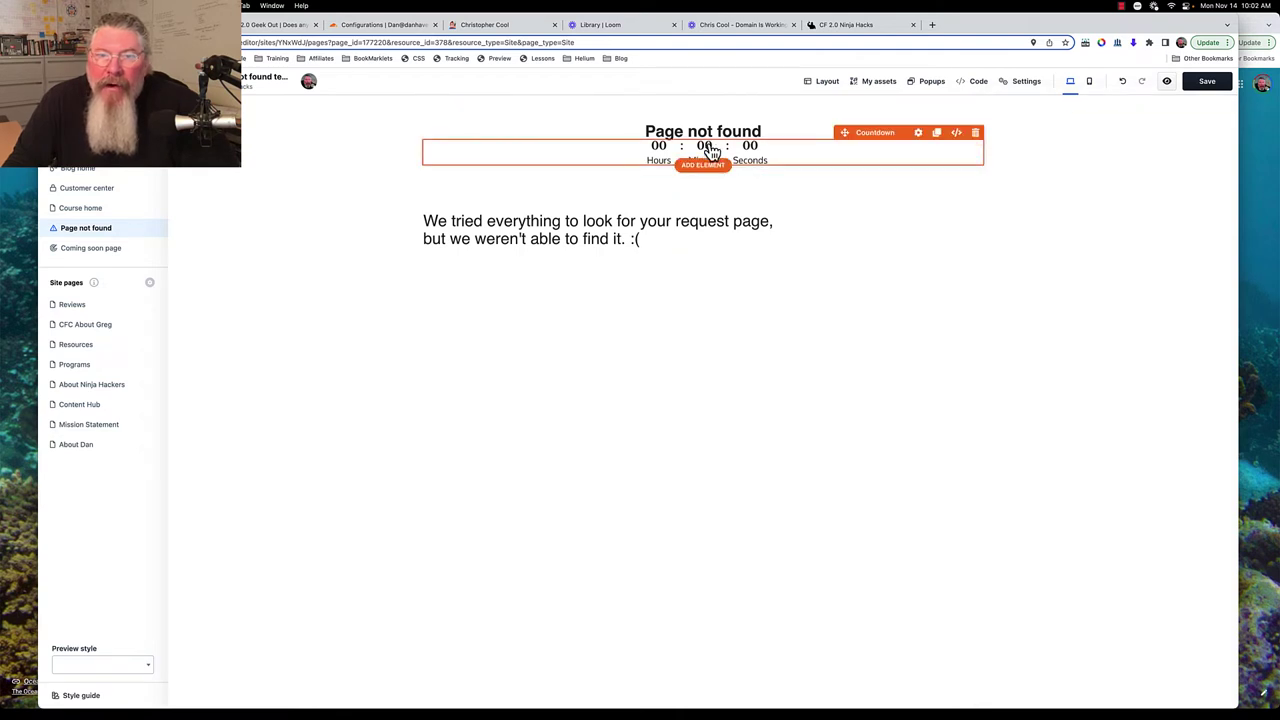
click(918, 133)
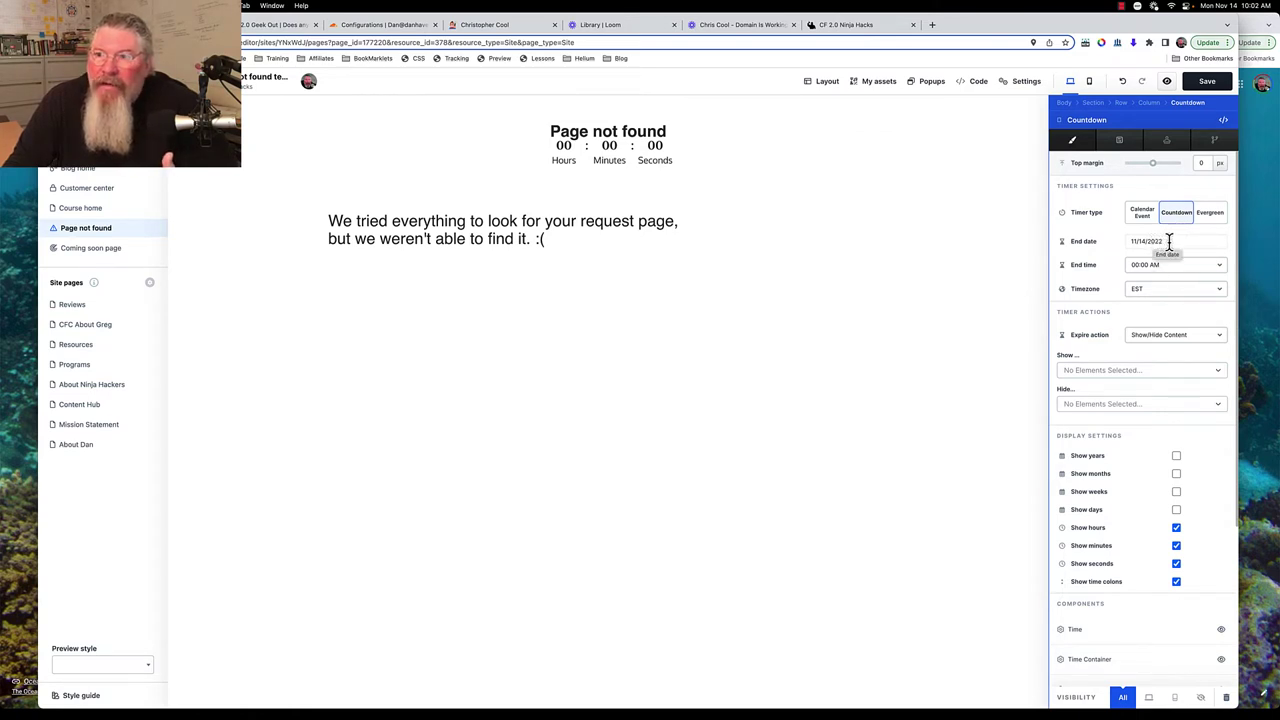
click(1152, 242)
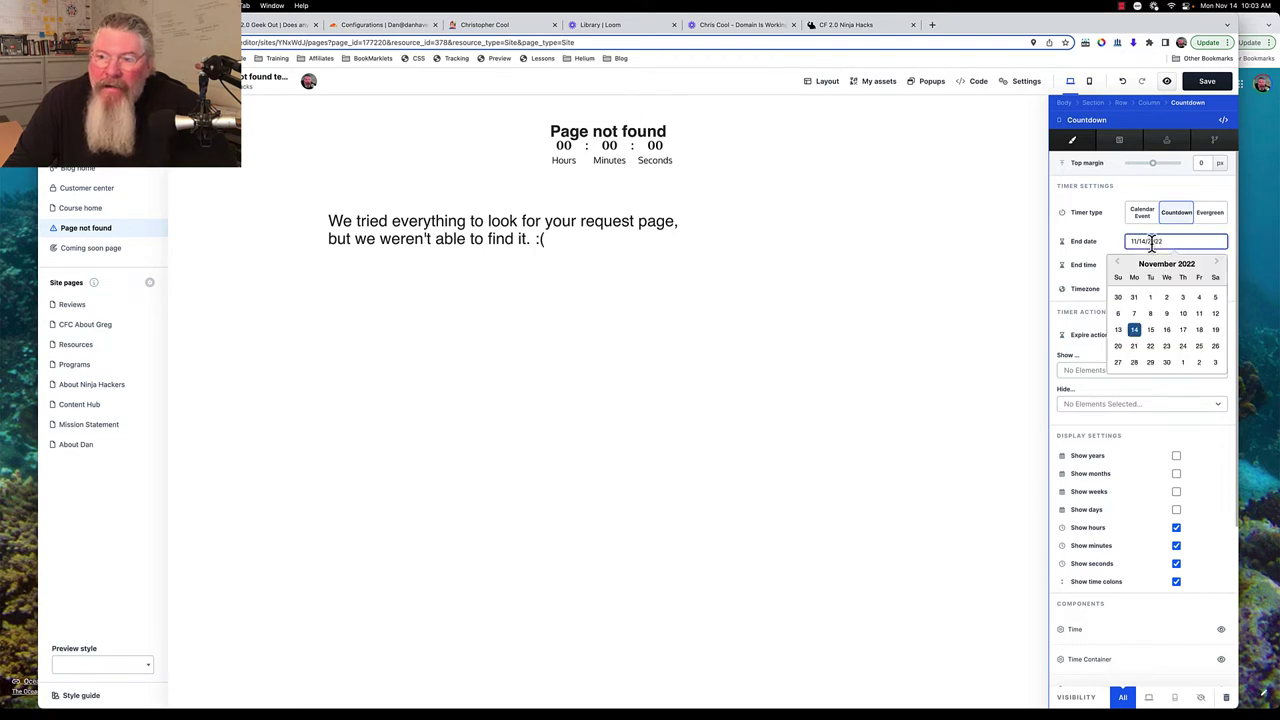
click(1134, 314)
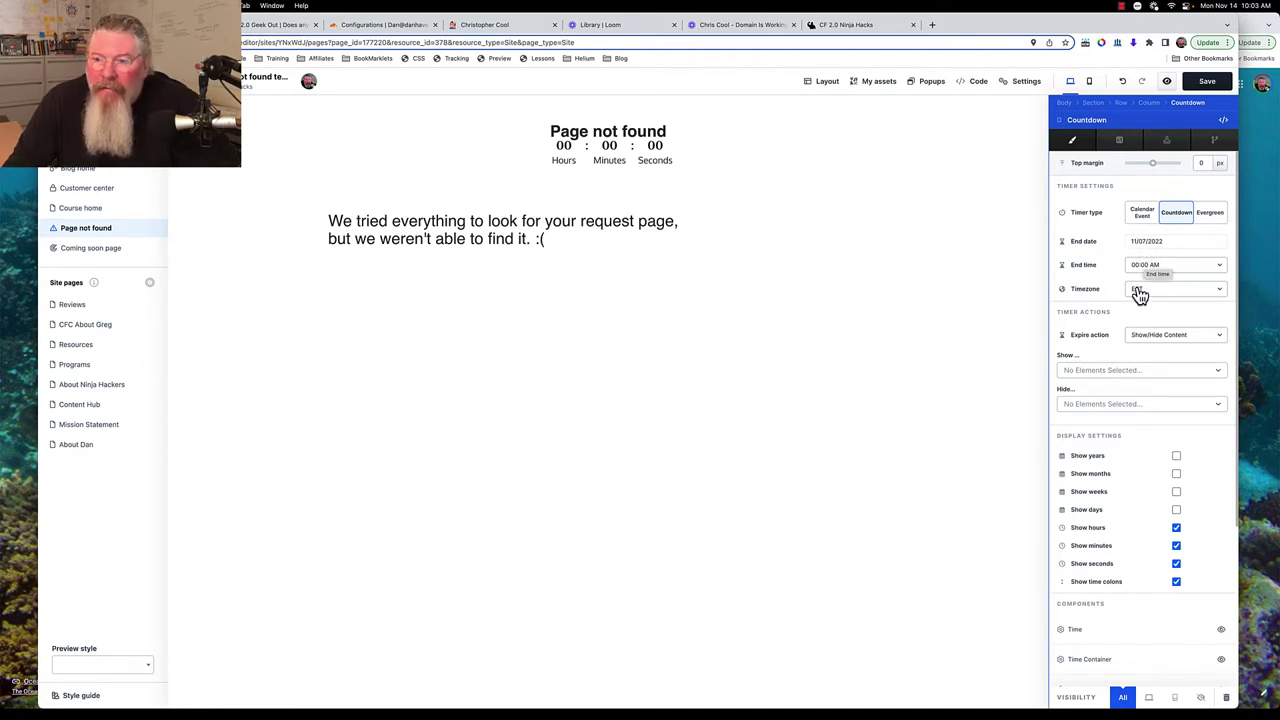
click(860, 260)
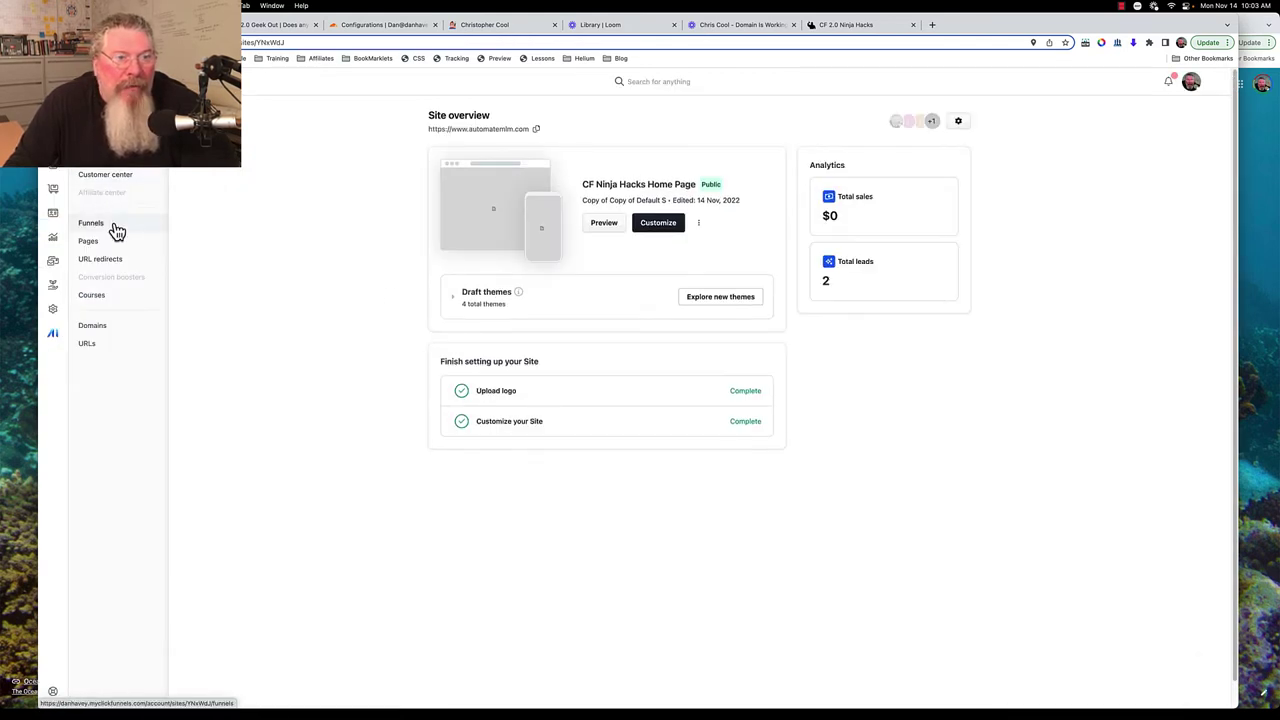
Step: Check the Demo New Funnel's settings in the Funnels list, then open its workflow steps
click(92, 224)
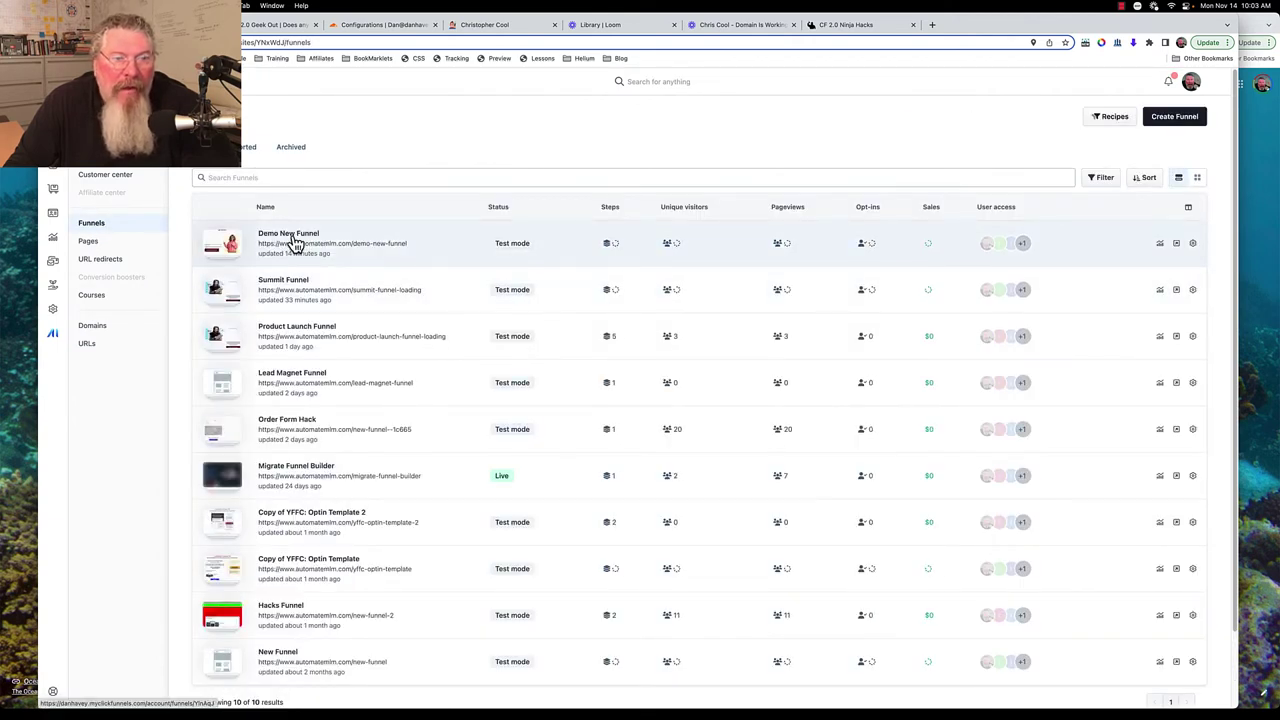
click(1193, 245)
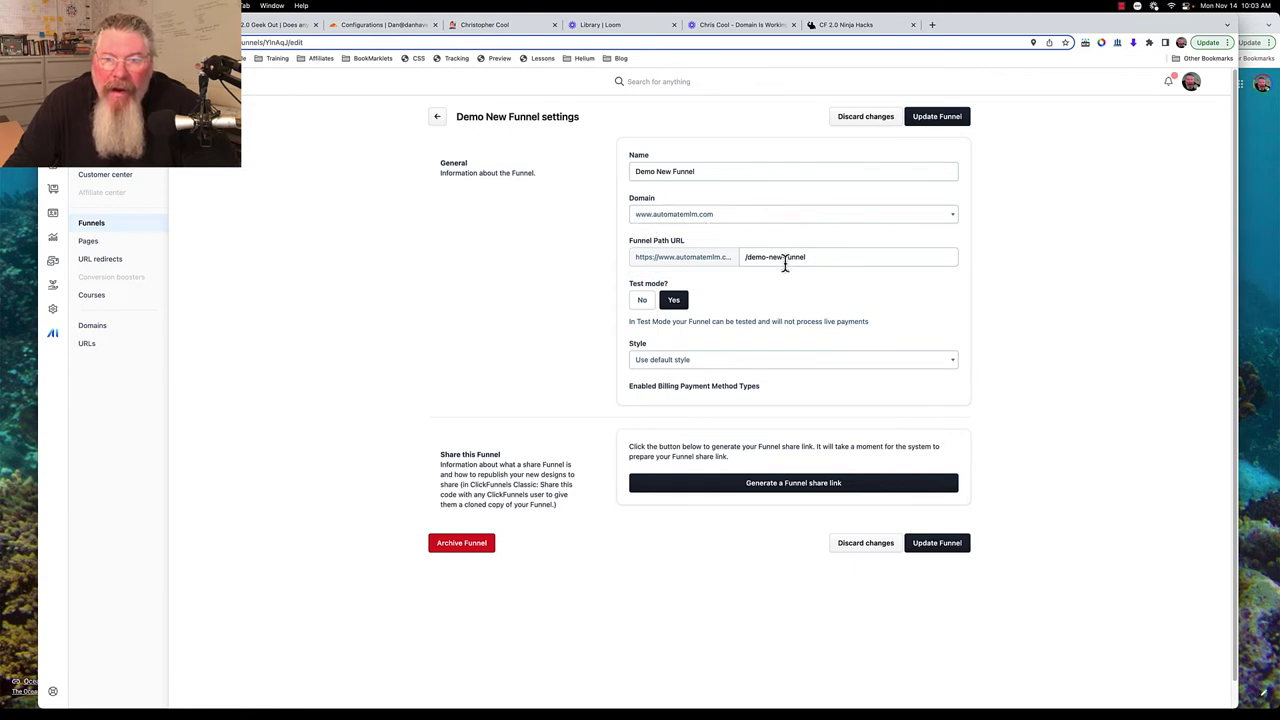
click(436, 120)
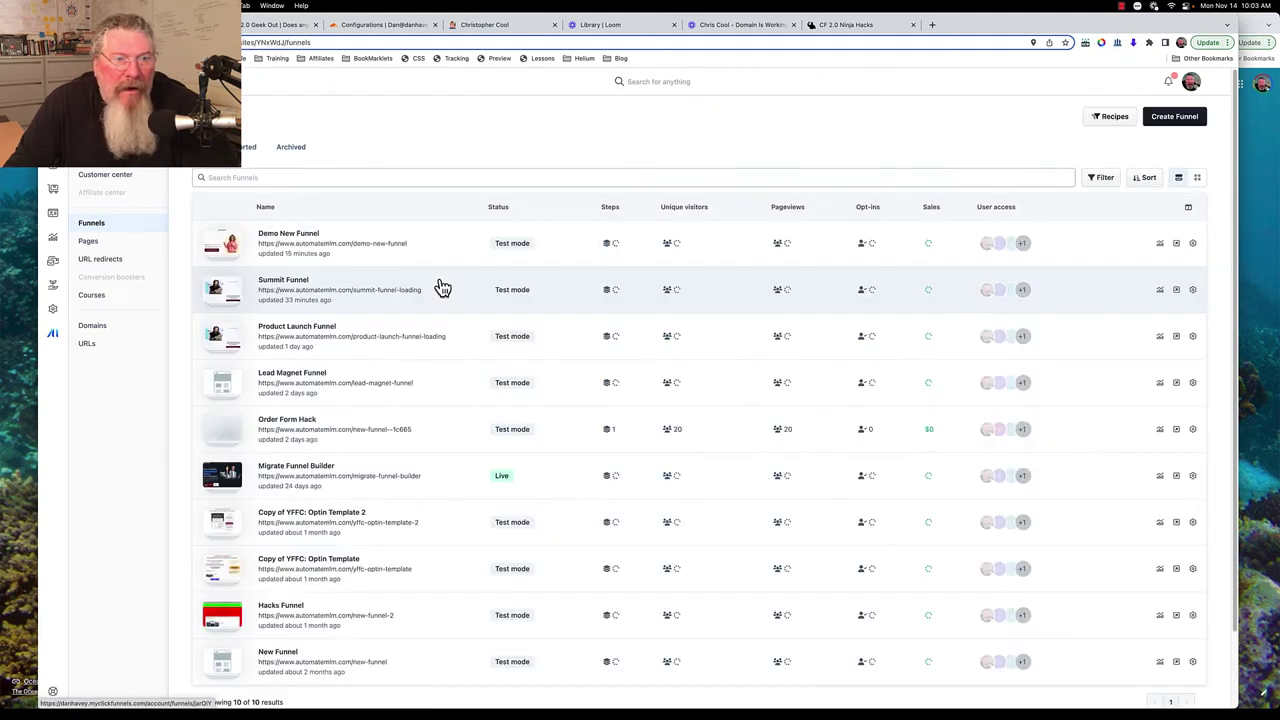
click(287, 238)
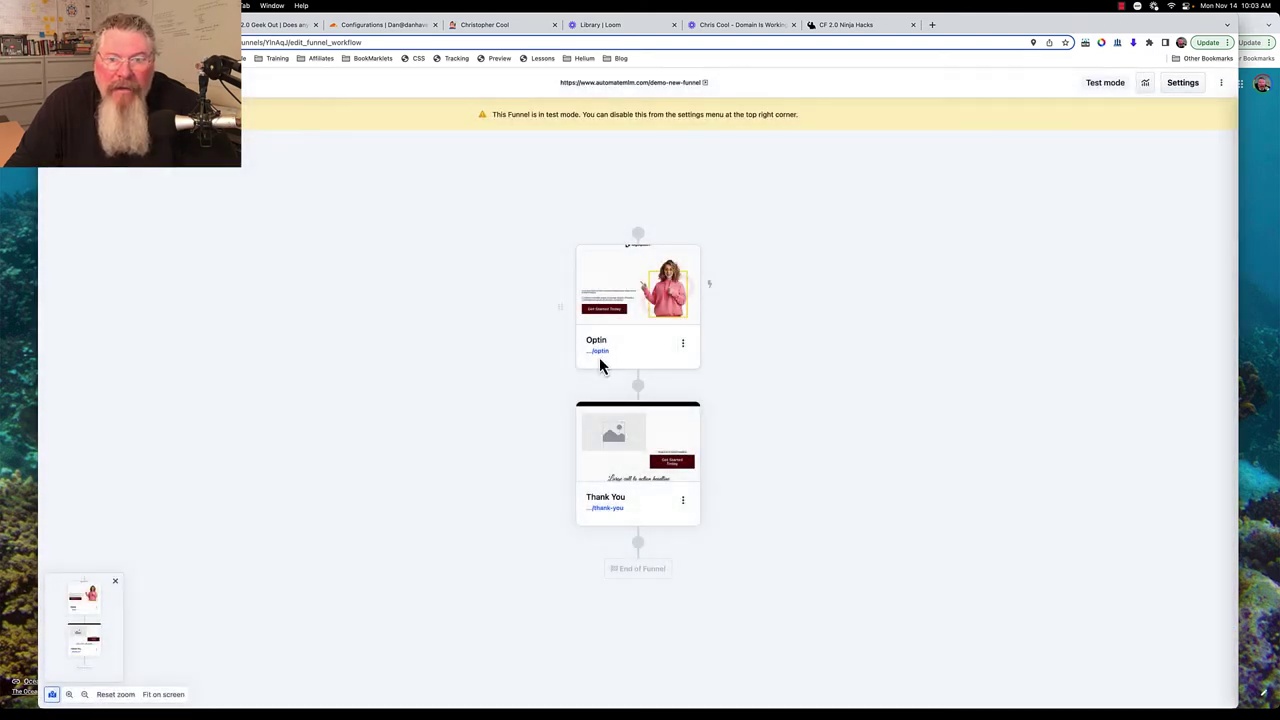
Step: Preview the Optin page in a new tab and select its preview address
click(603, 352)
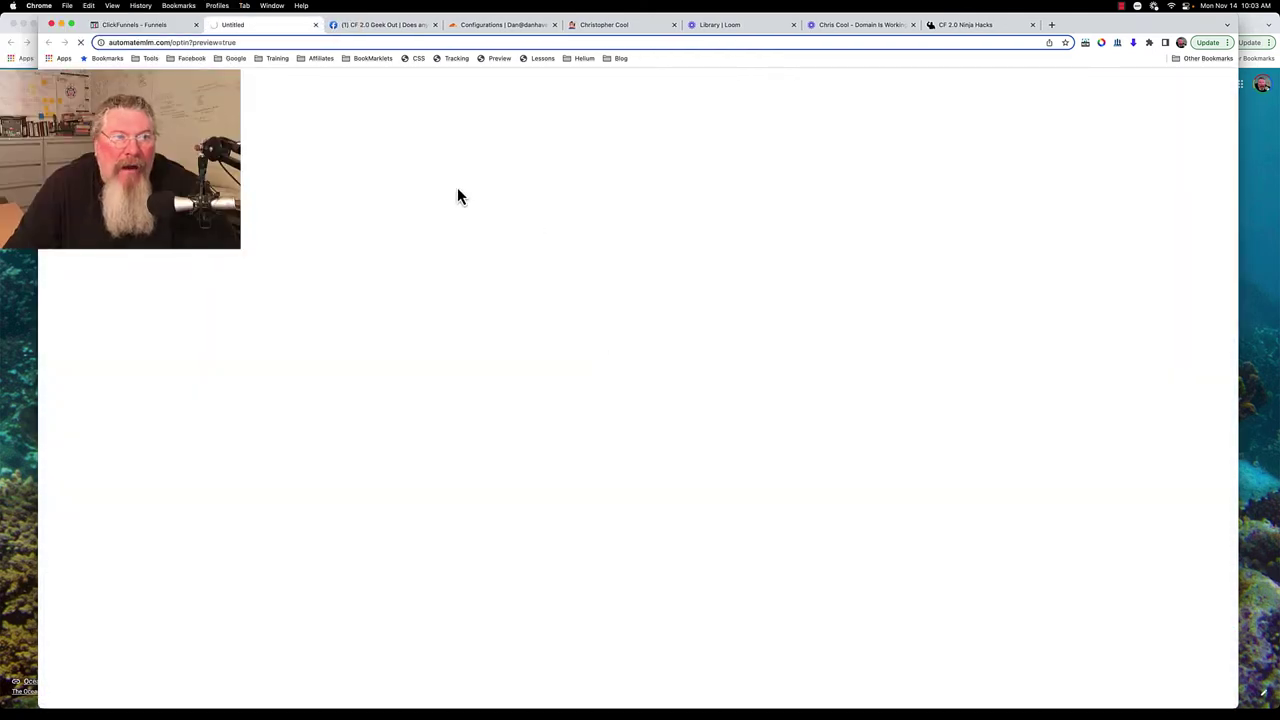
click(188, 44)
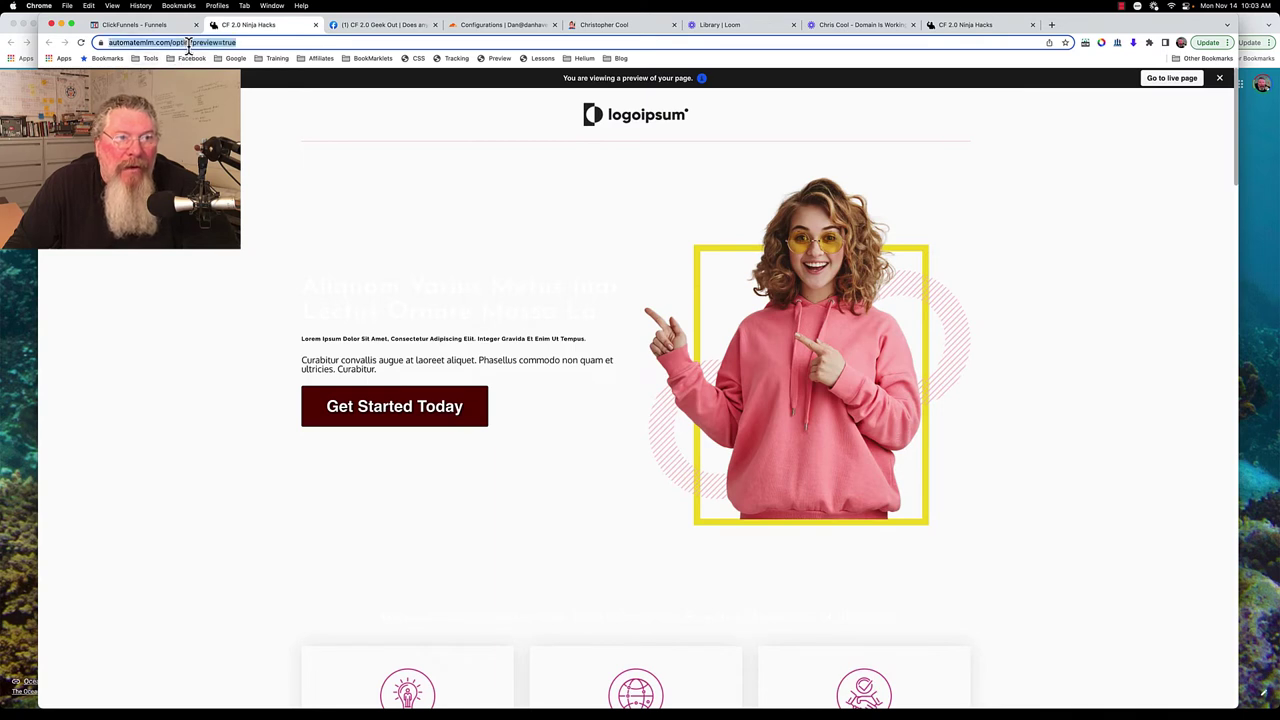
click(231, 43)
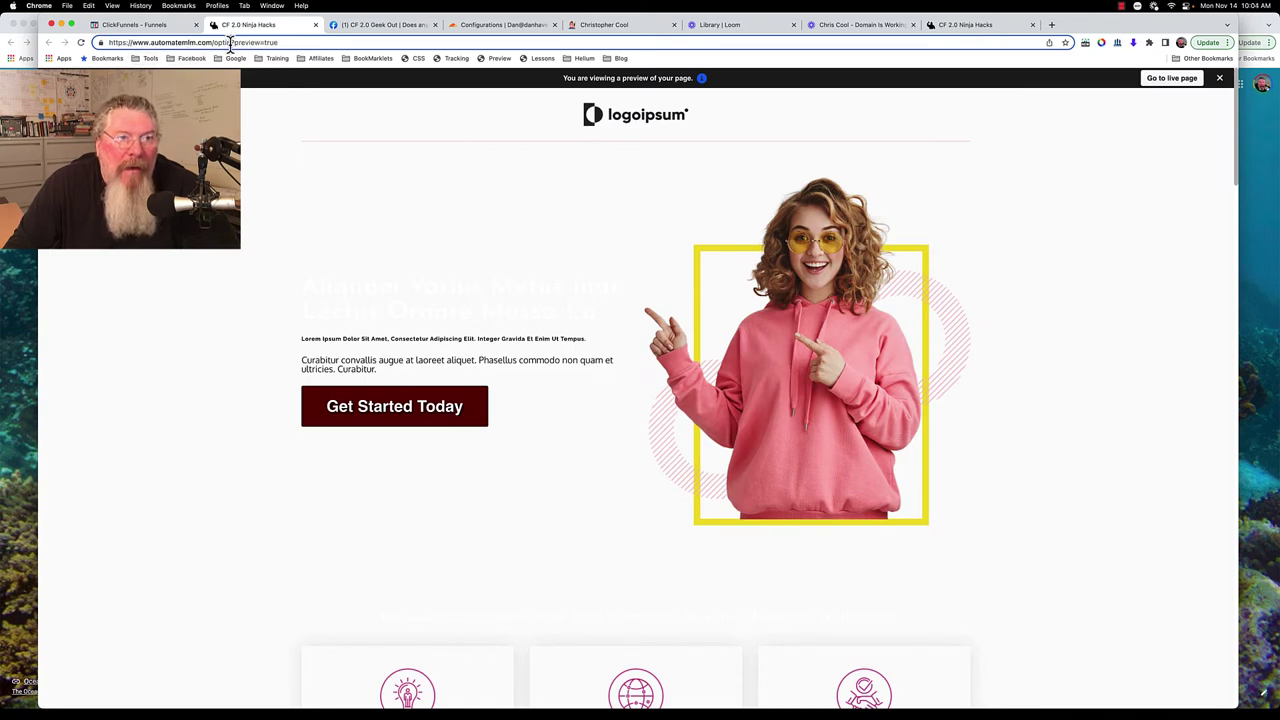
drag(231, 43, 151, 43)
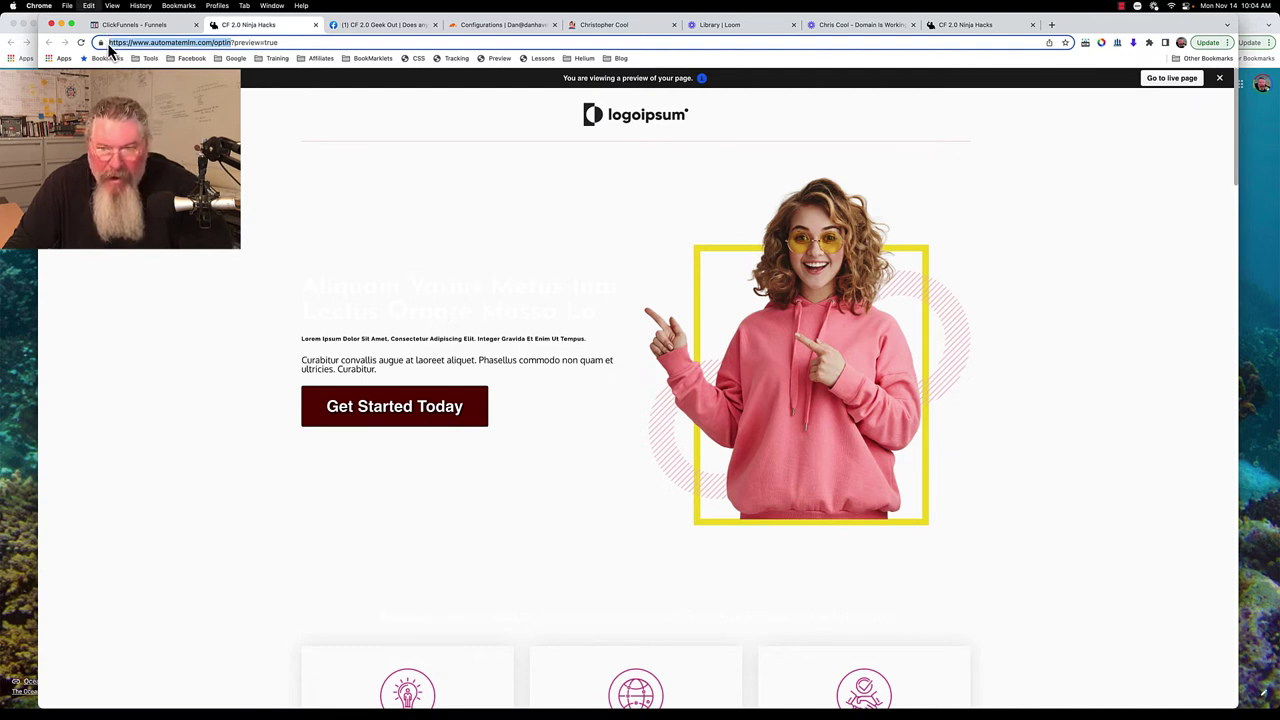
Step: Open the live Optin page, select its full URL, and return to the funnel workflow tab
click(1172, 79)
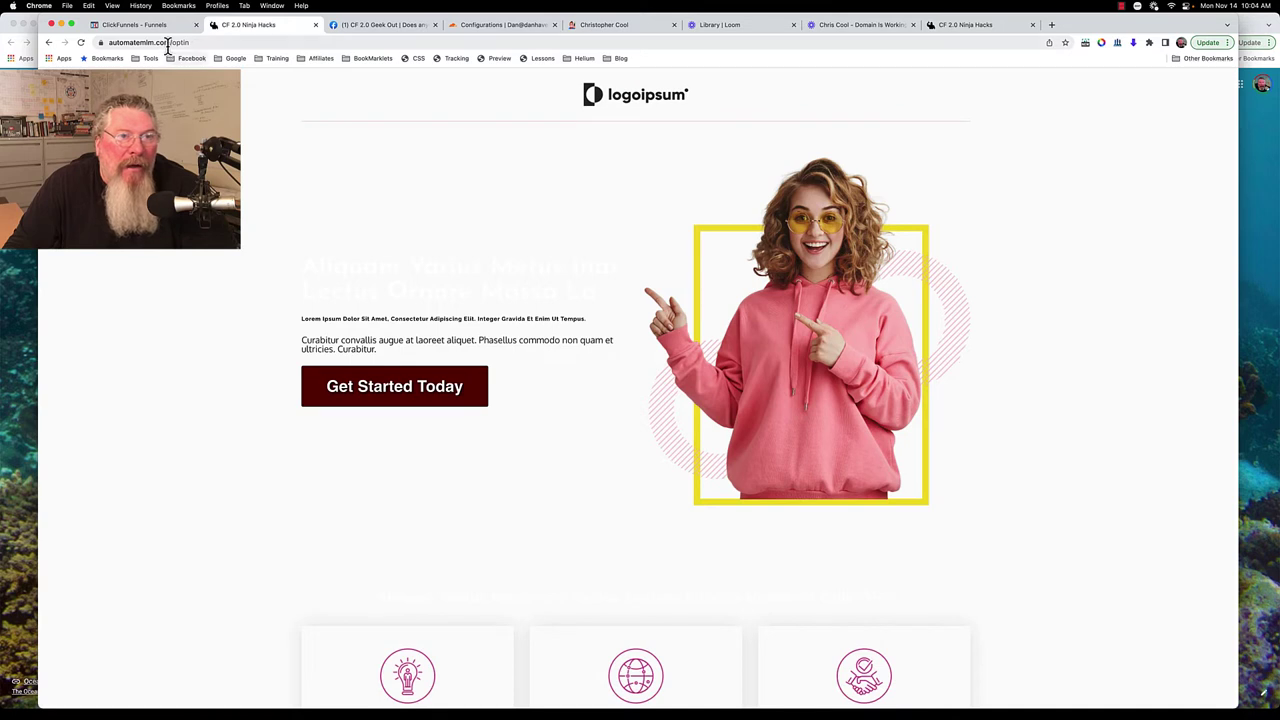
click(170, 42)
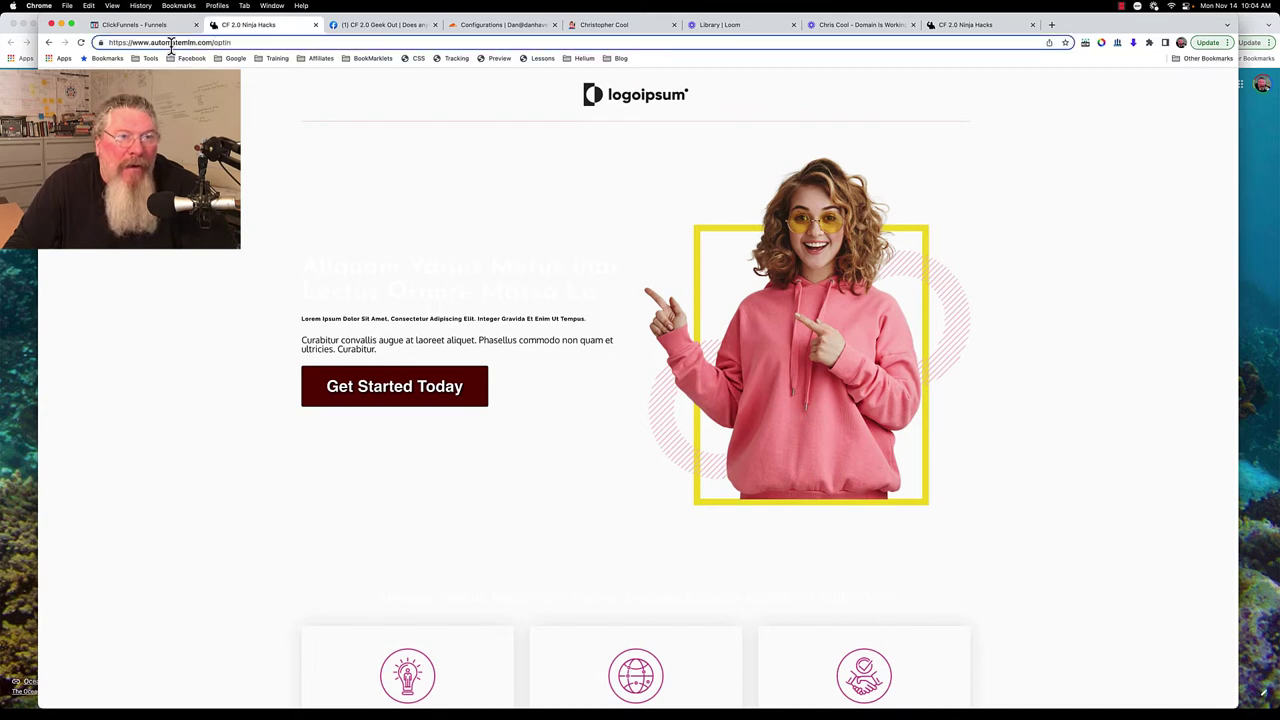
shift+click(172, 43)
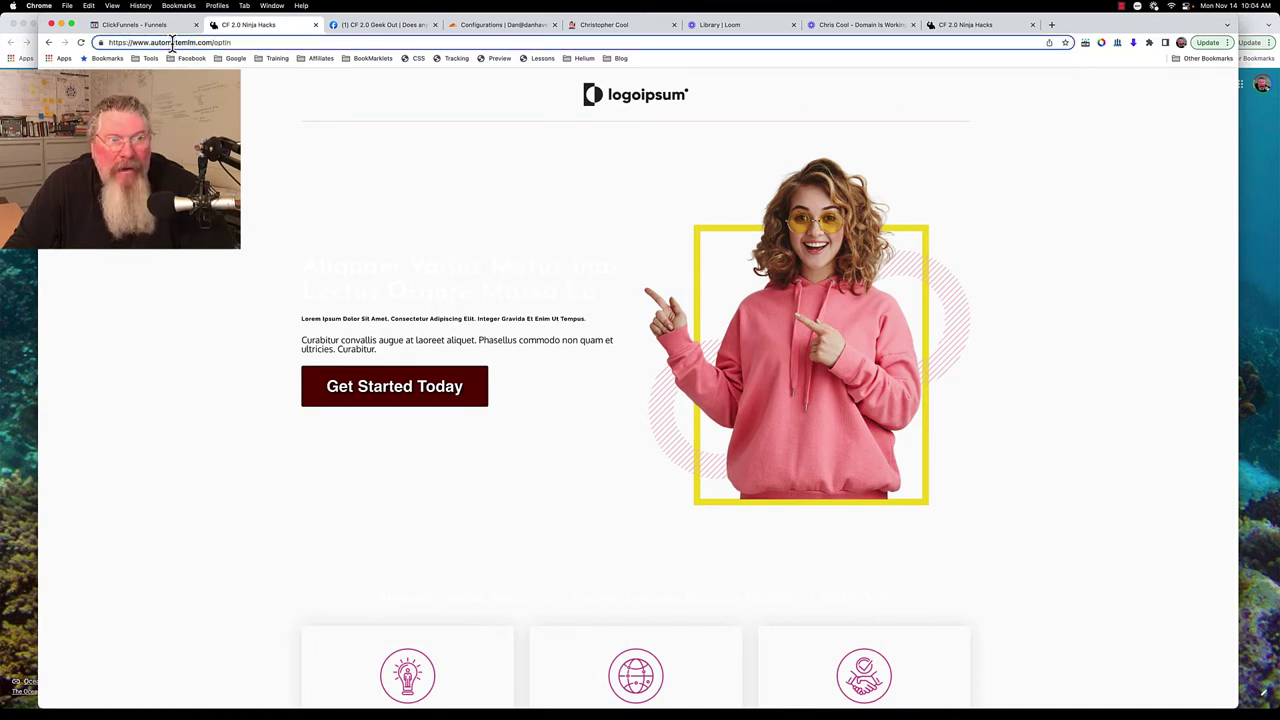
triple_click(172, 43)
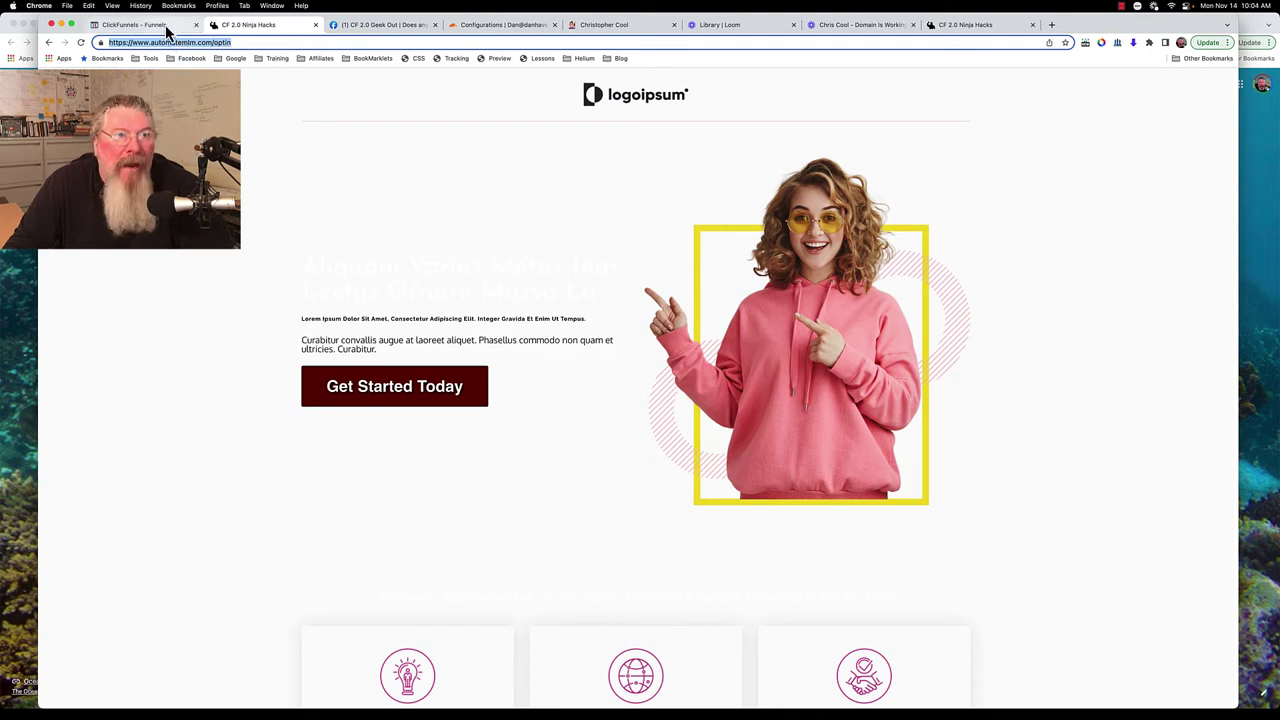
click(163, 25)
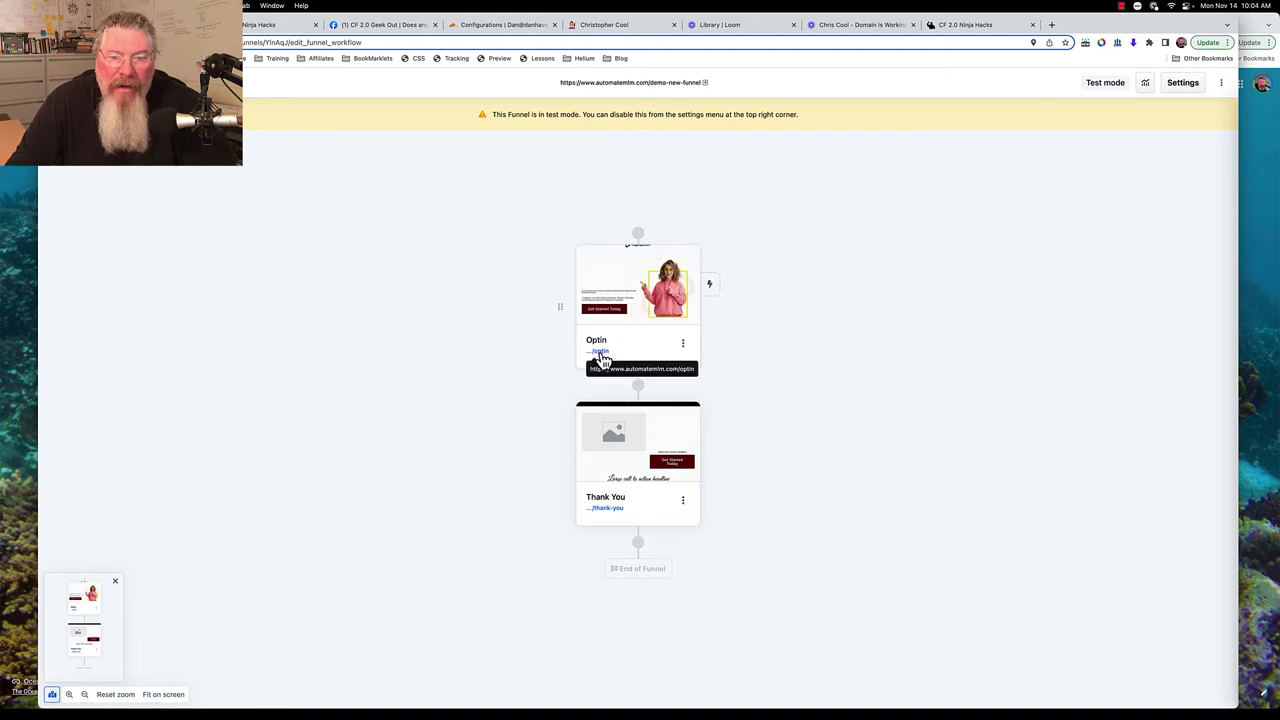
Step: Dismiss the Optin step menu, go back to Site overview, and reopen the CF Ninja Hacks site editor
right_click(601, 358)
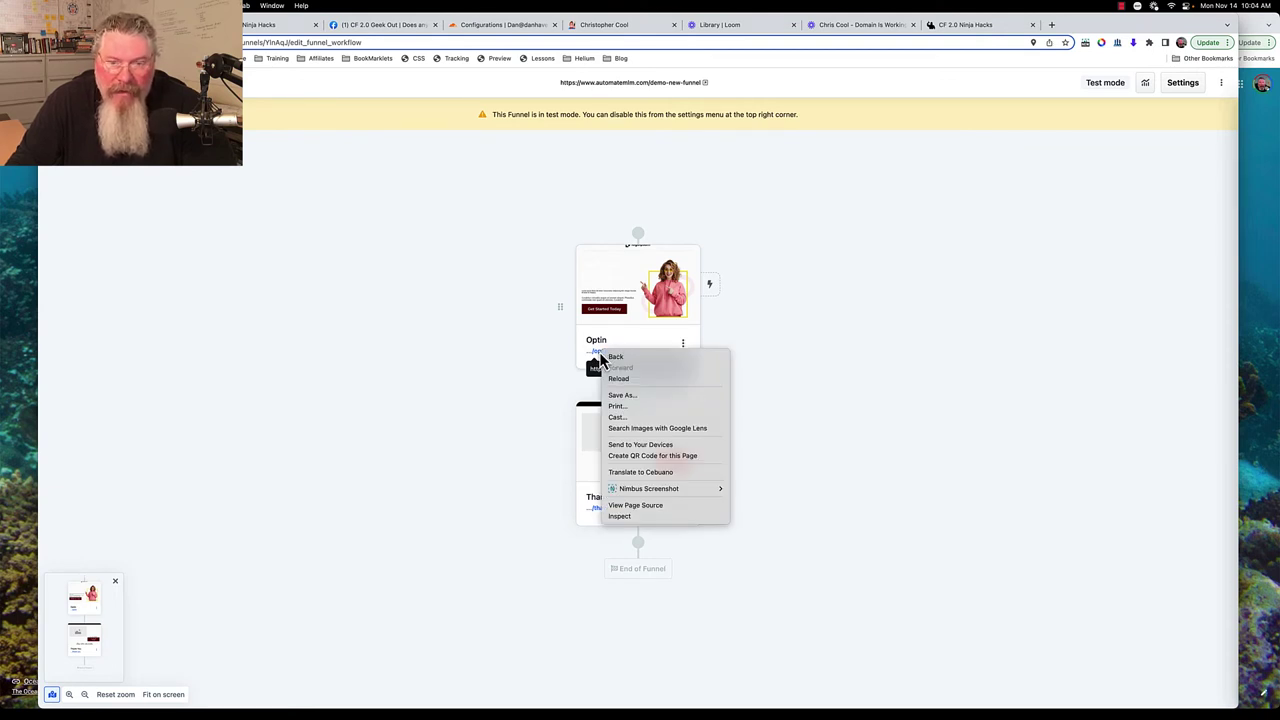
click(541, 340)
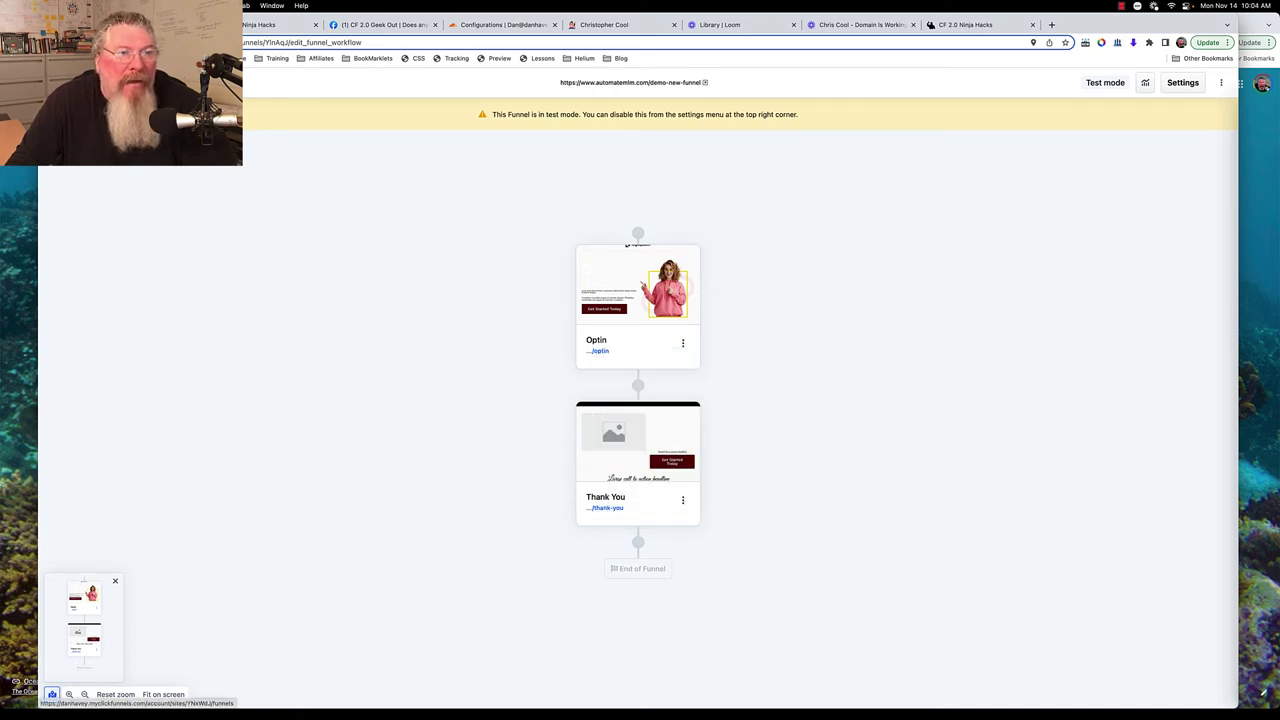
key(super+bracketleft)
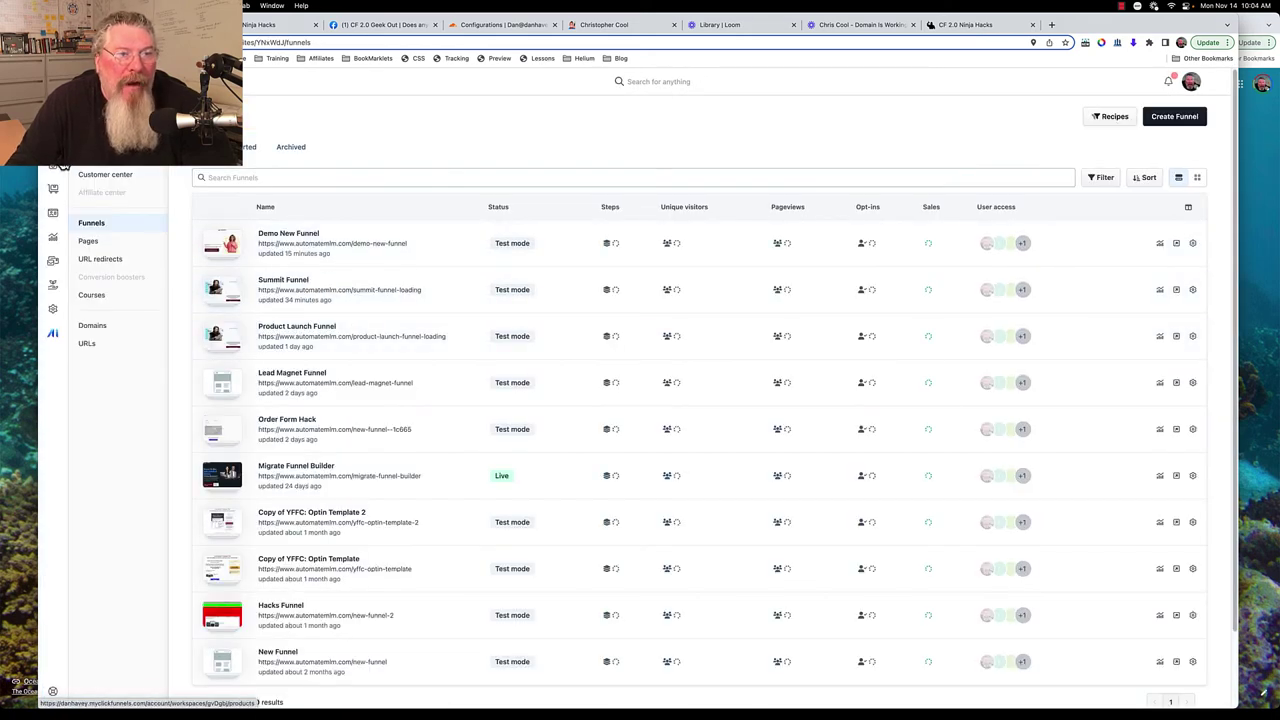
key(super+bracketleft)
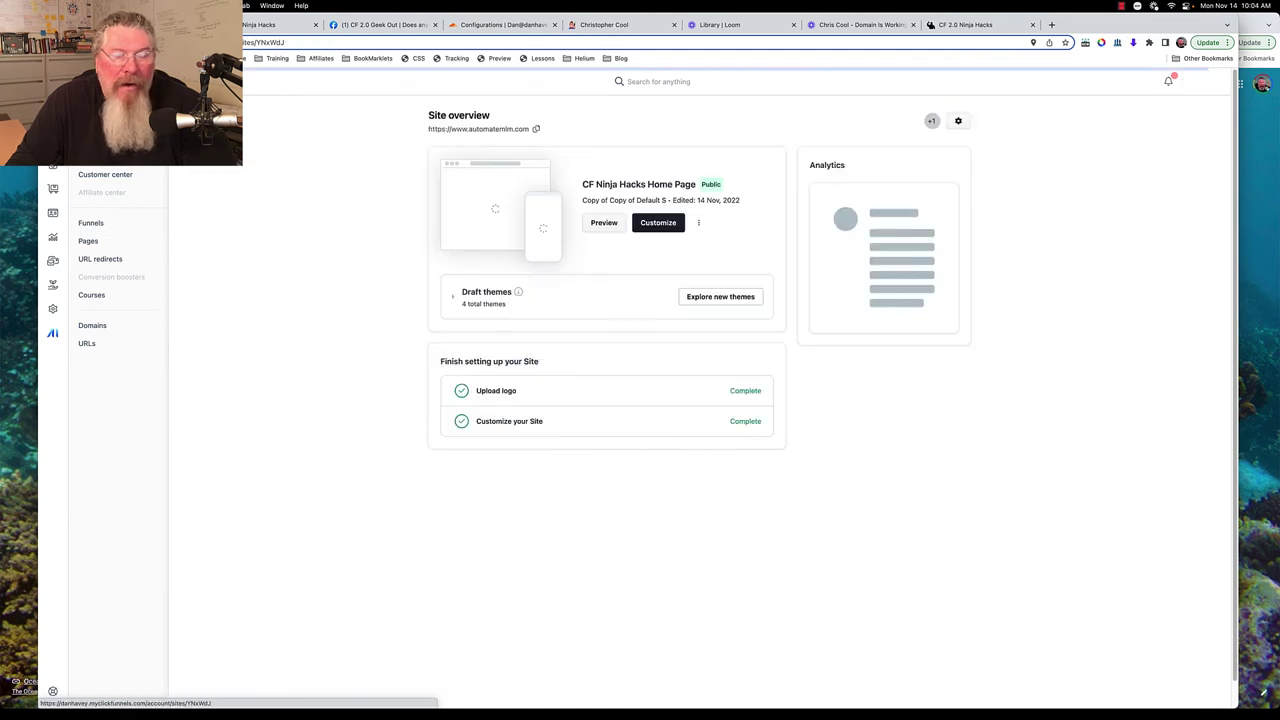
click(648, 228)
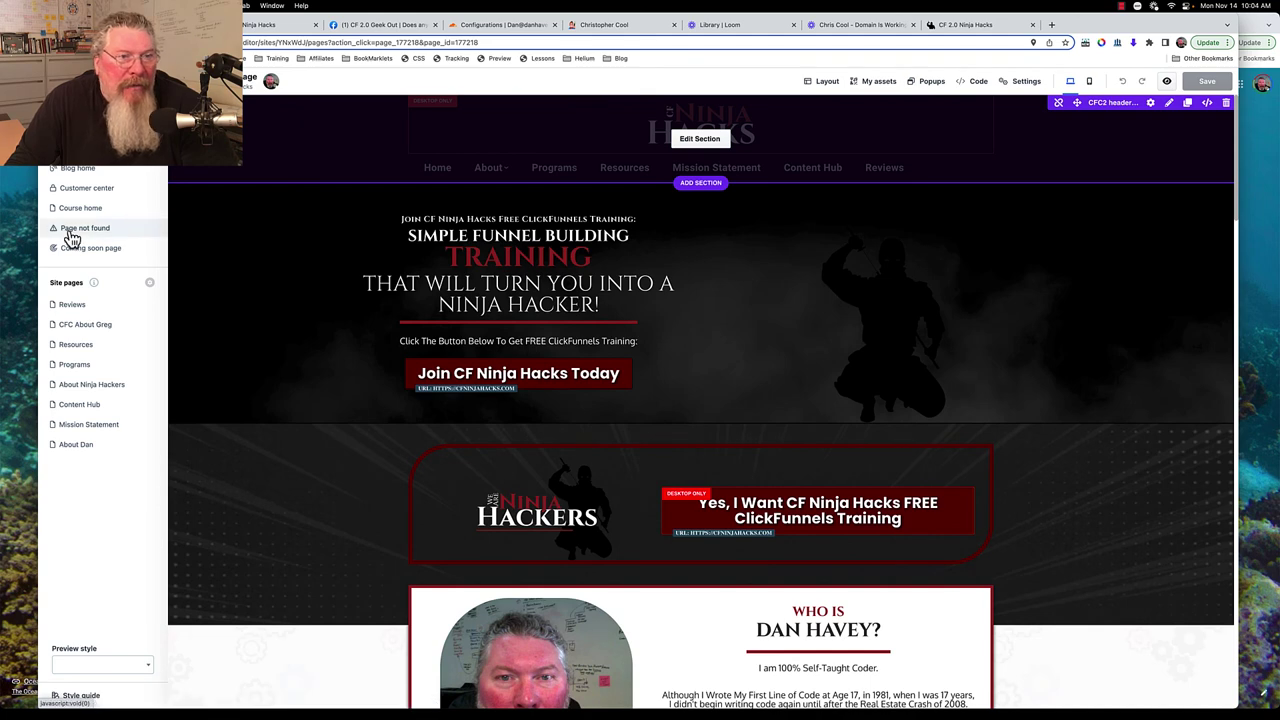
Step: Set the 'Page not found' countdown's expire action to Redirect to URL using the pasted optin address, and save
click(73, 233)
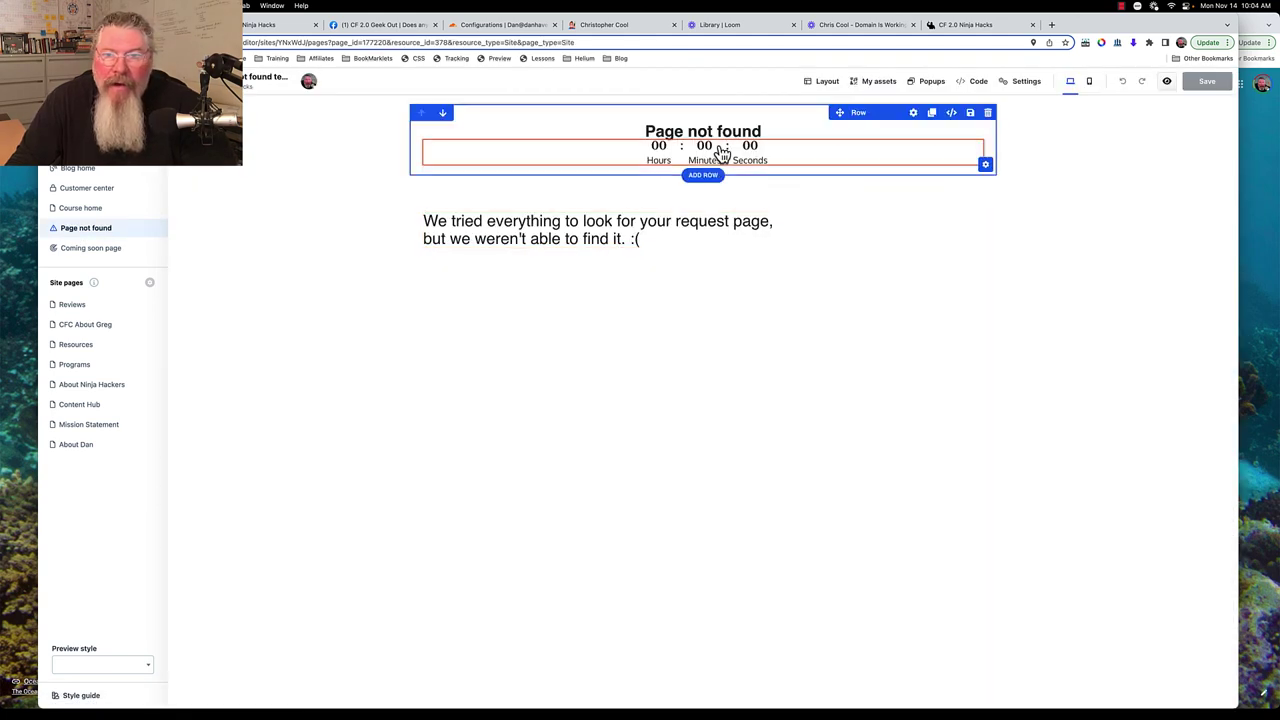
click(720, 152)
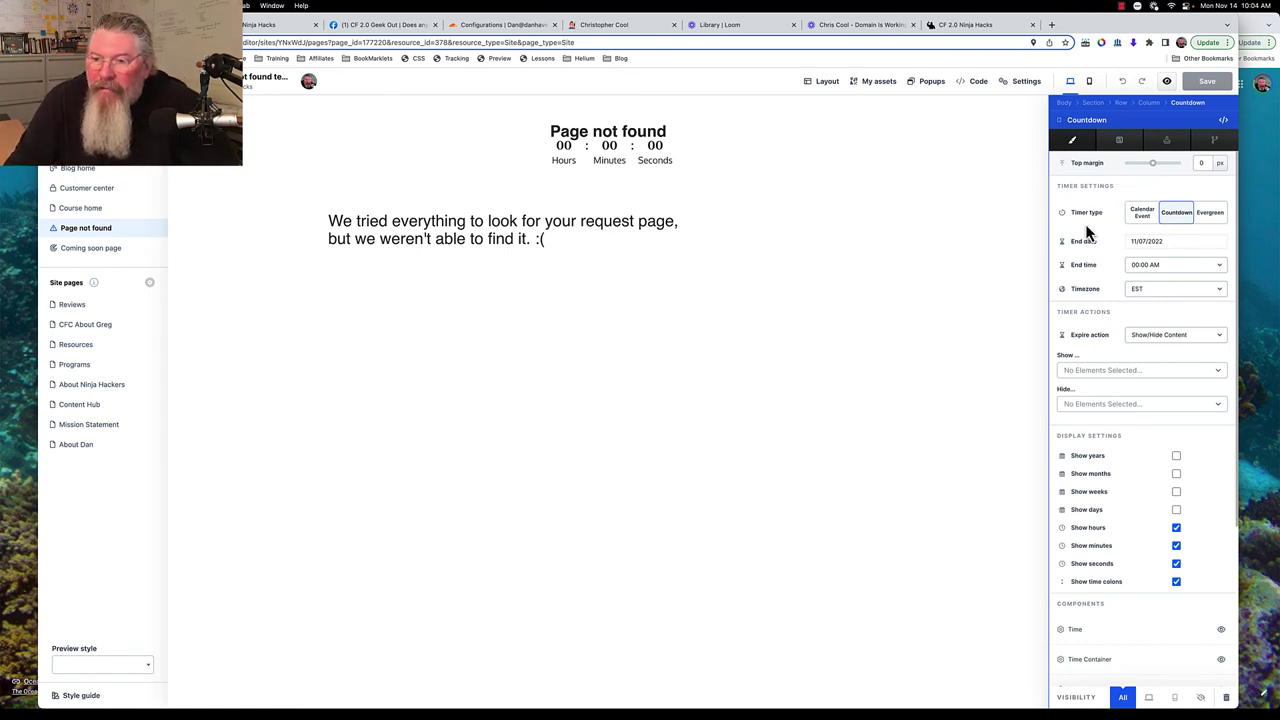
scroll(1092, 230, down, 1)
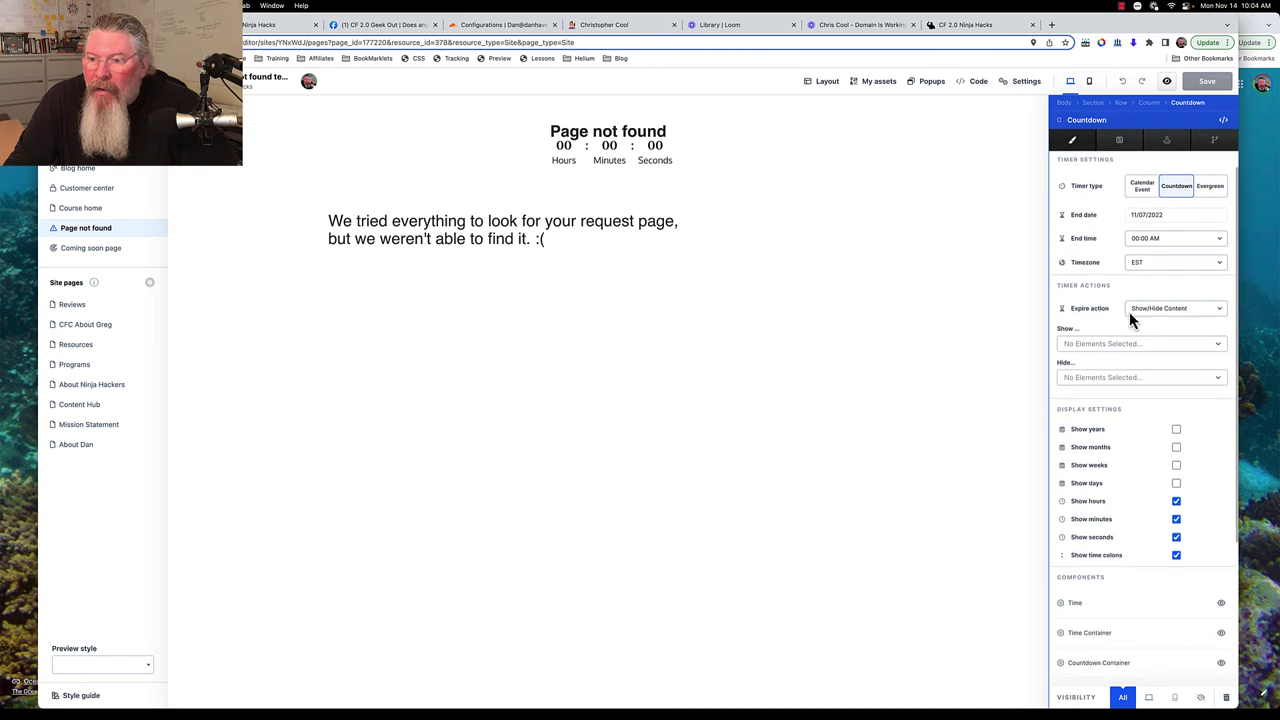
click(1153, 309)
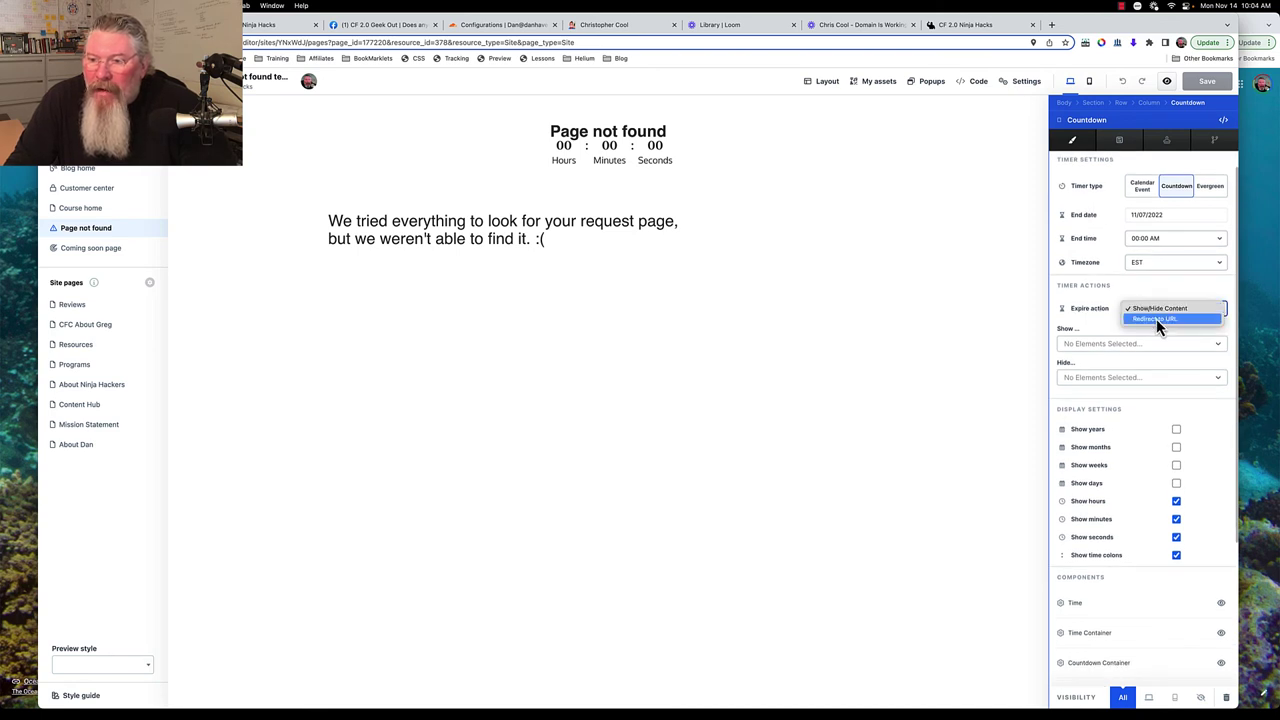
click(1159, 322)
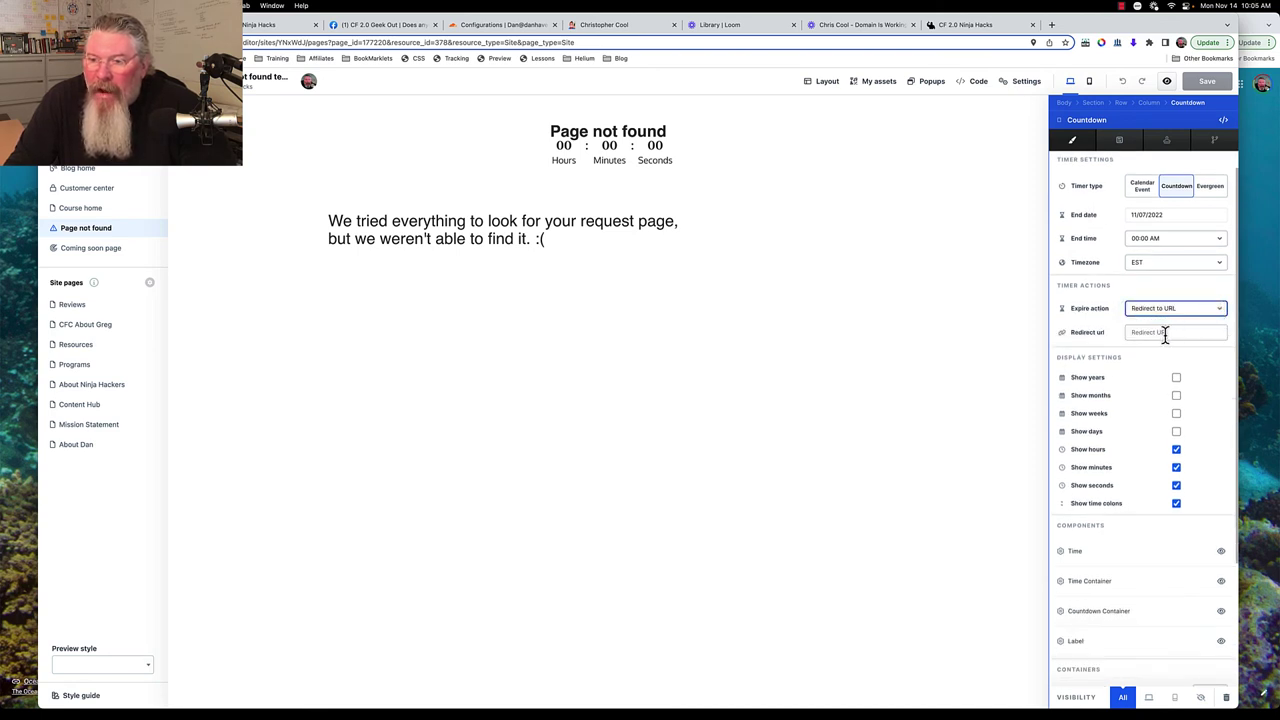
click(1163, 333)
key(super+v)
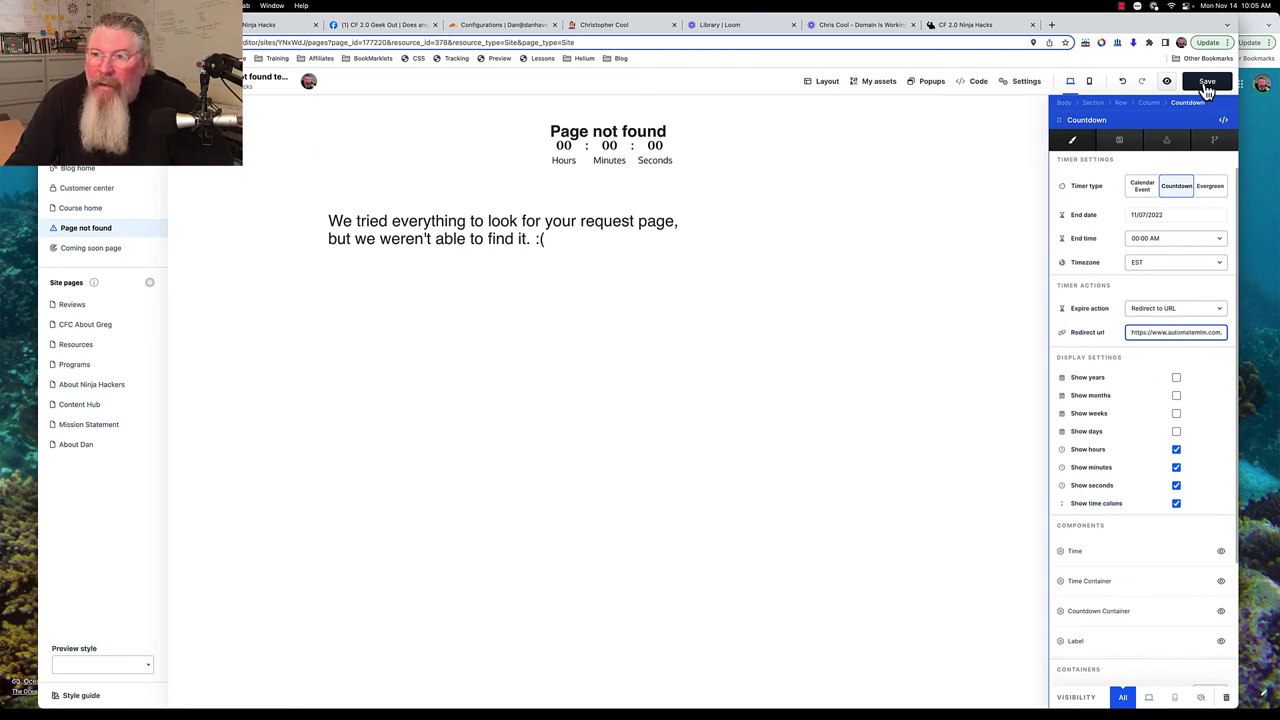
click(1207, 86)
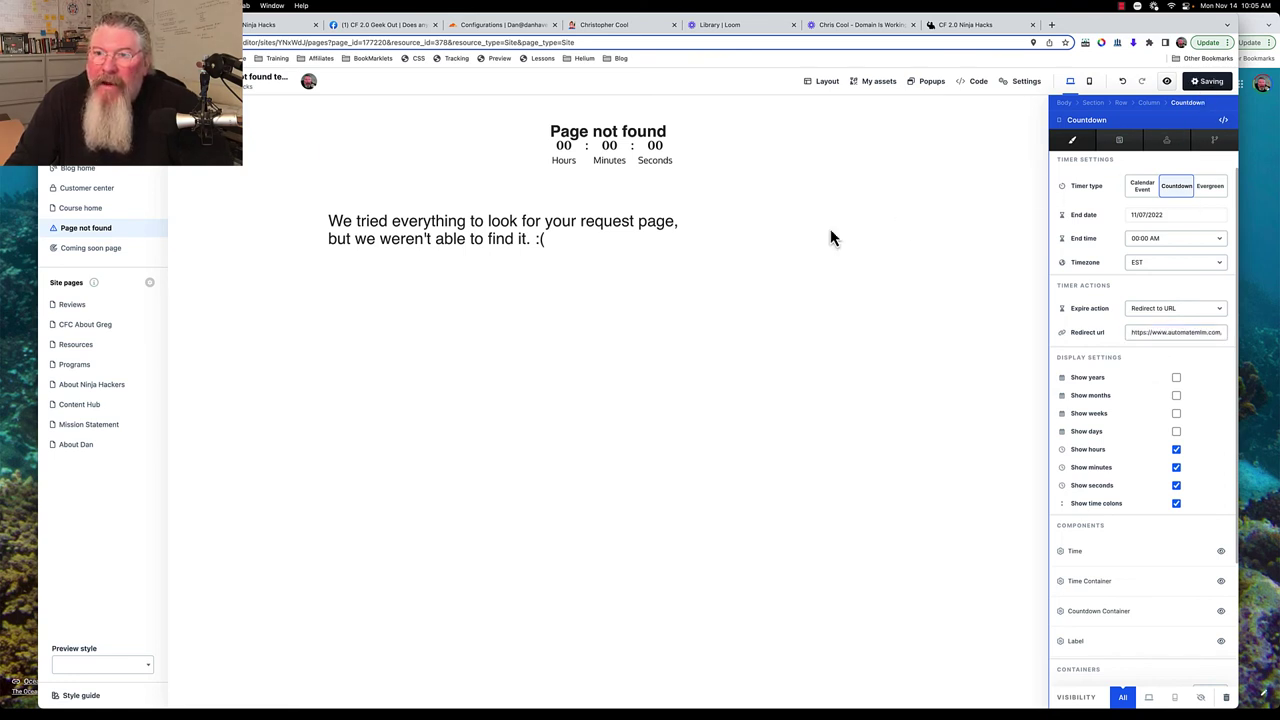
Step: On the live site, replace the page path with 'alsjhd flasd hfak' and load it to test the 404 redirect
click(945, 30)
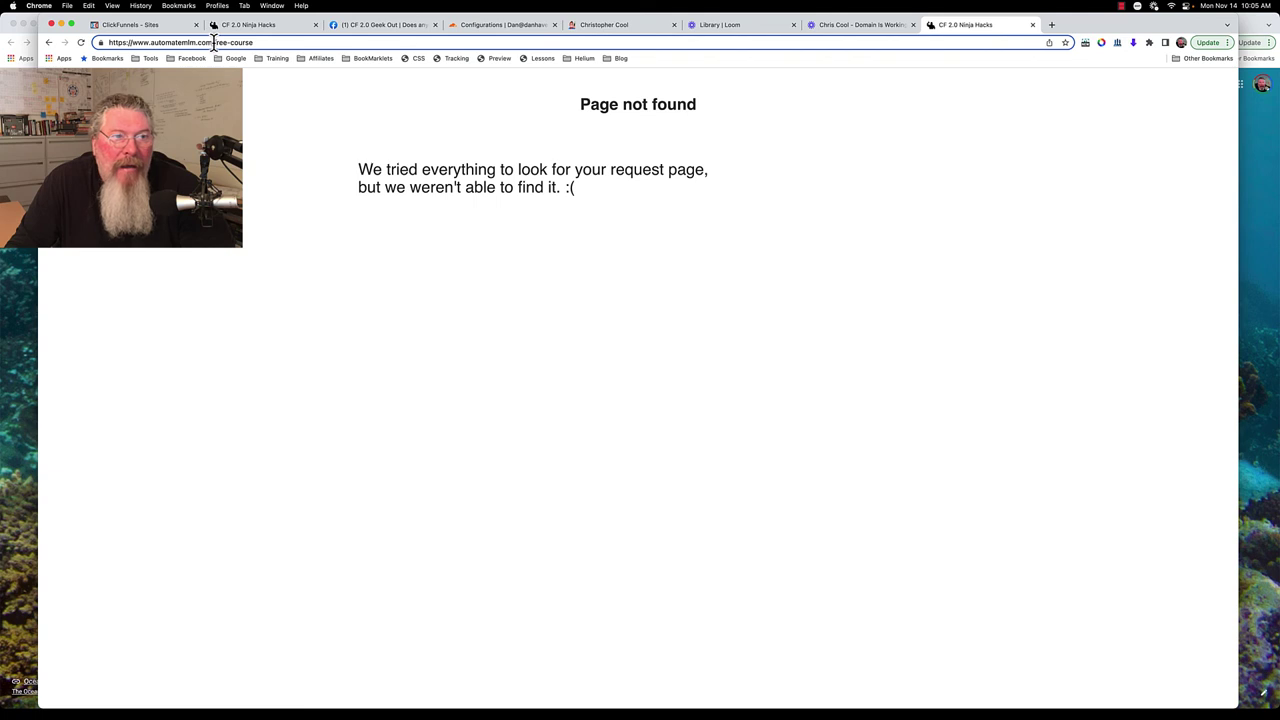
drag(214, 43, 256, 43)
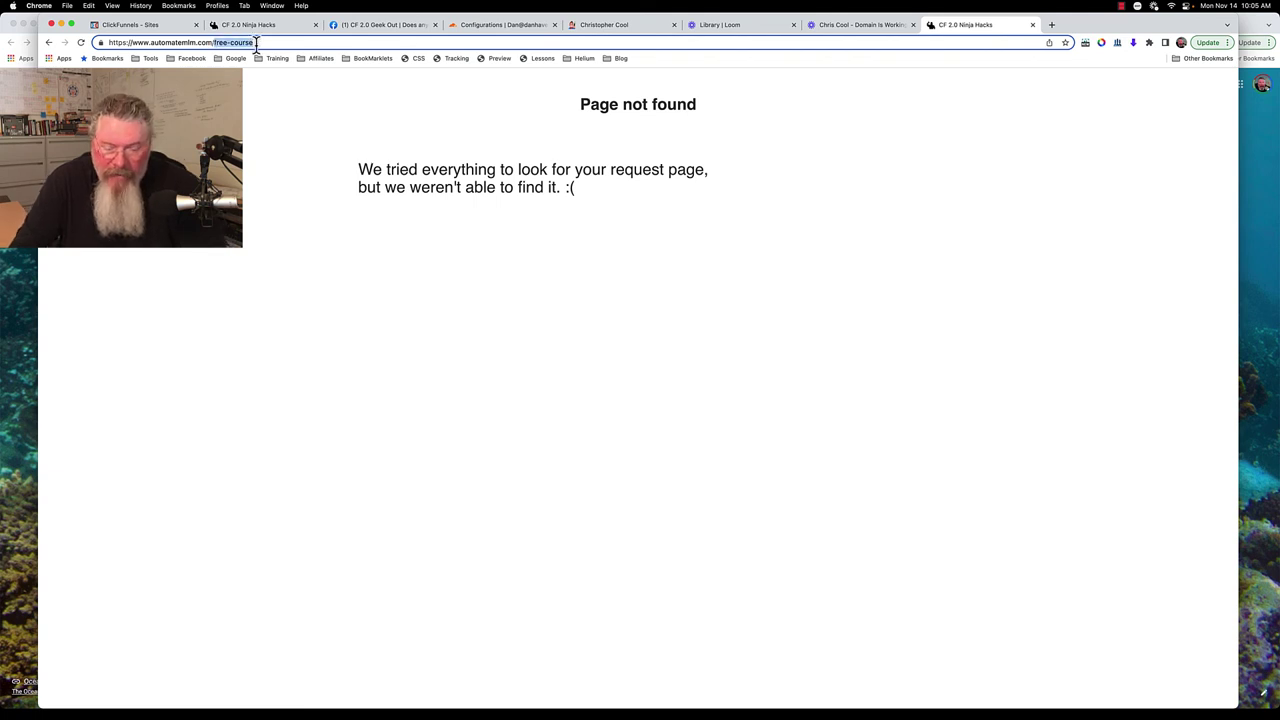
text(alsjhd flasd hfak)
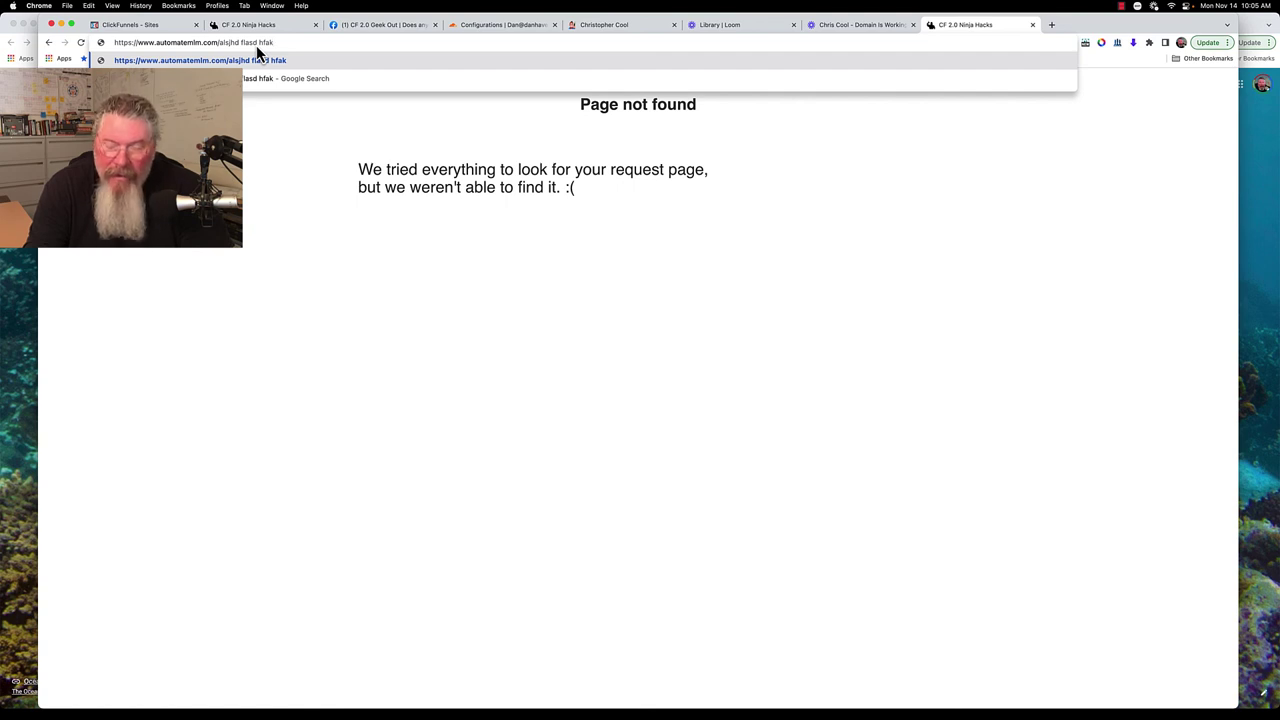
key(Return)
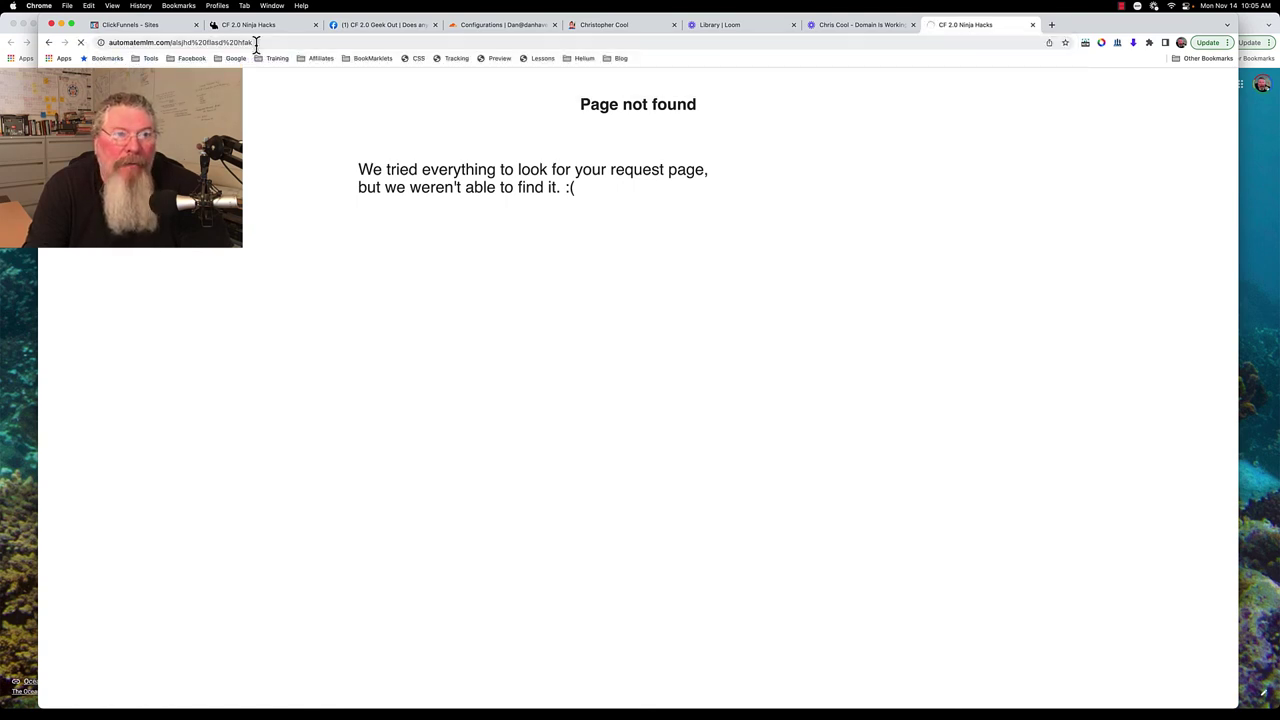